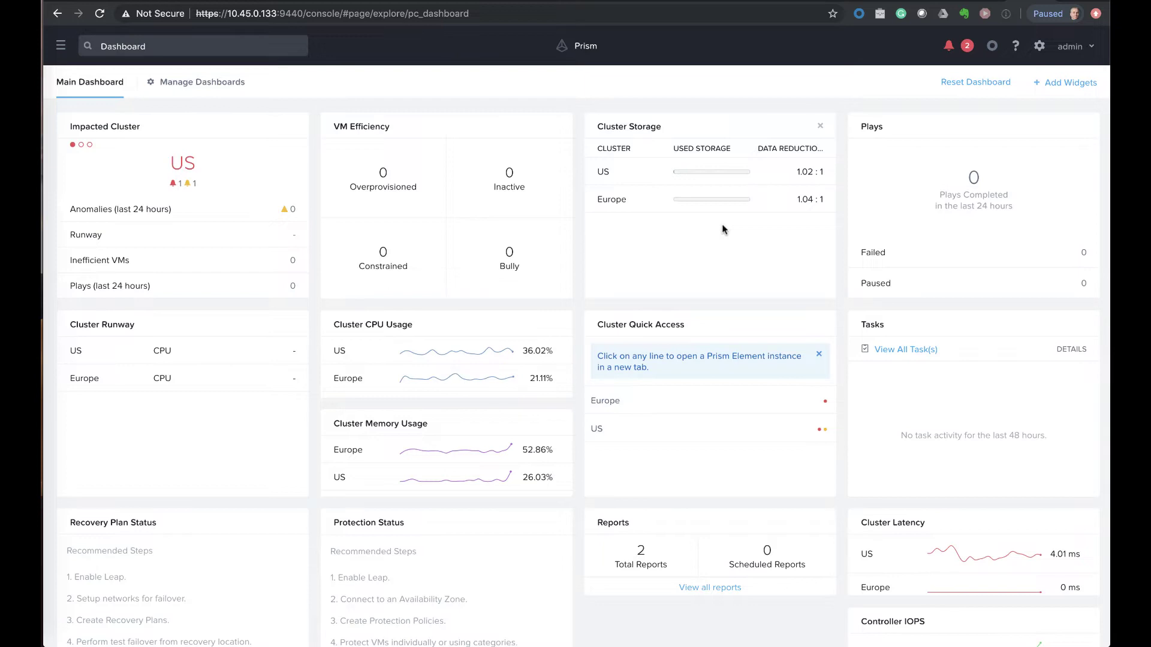
Go to the Images list under Virtual Infrastructure
left_click(61, 46)
mouse_move(99, 228)
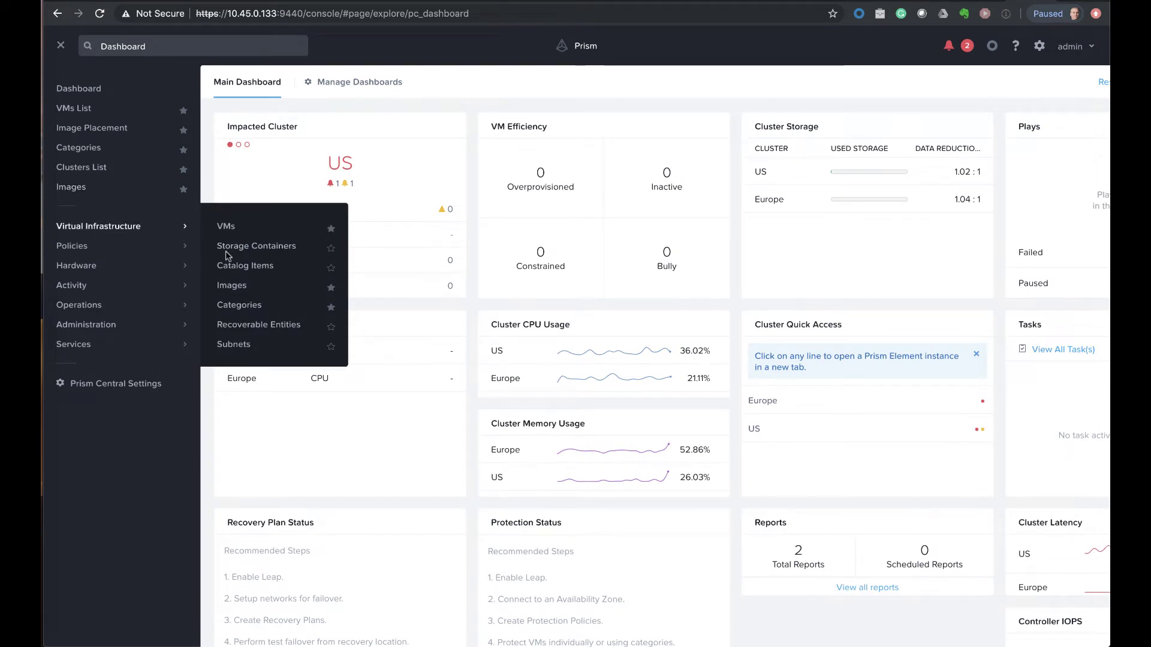
left_click(236, 286)
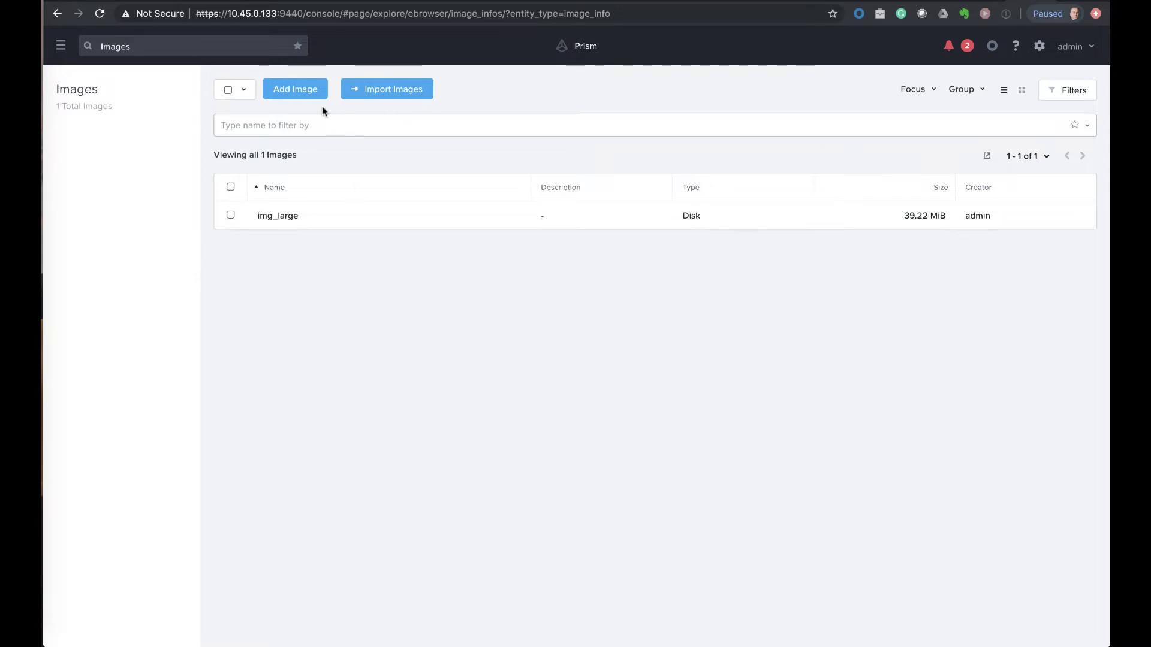
Add the local file Windows7.iso as a new image, keeping image type ISO
left_click(314, 90)
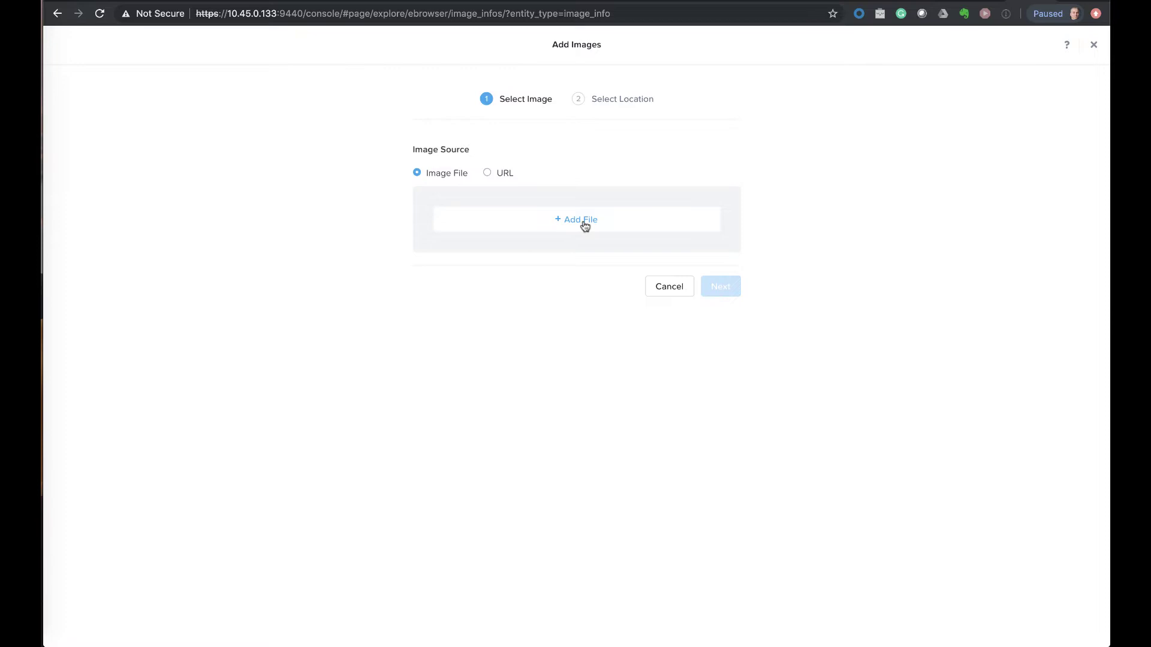
left_click(581, 220)
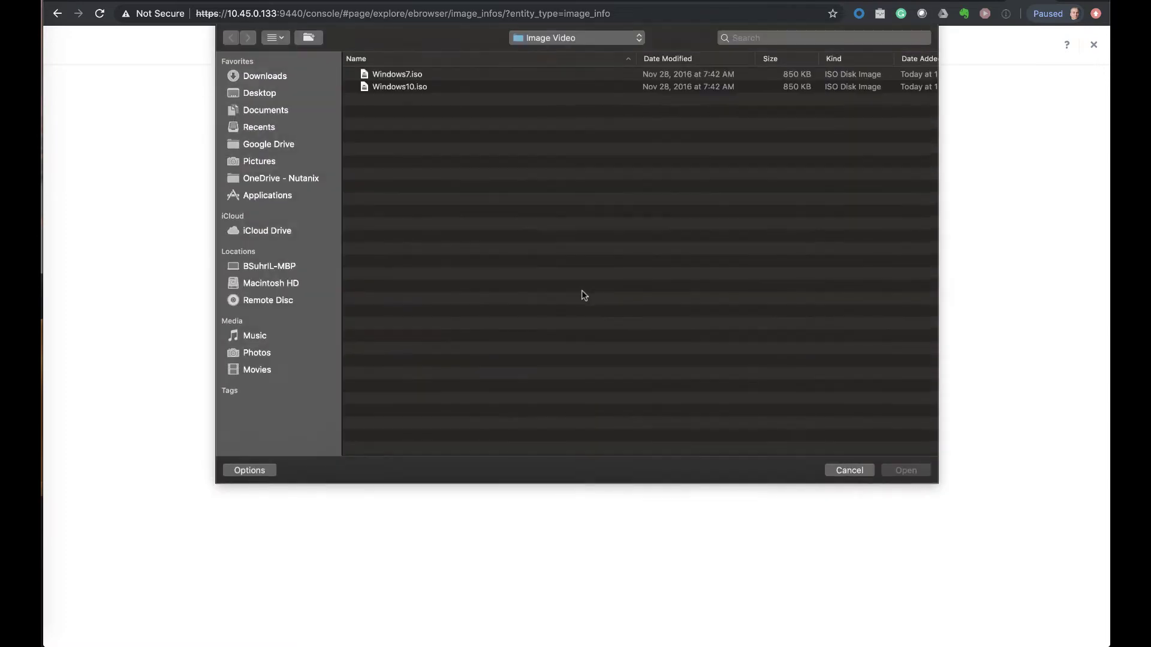
double_click(428, 74)
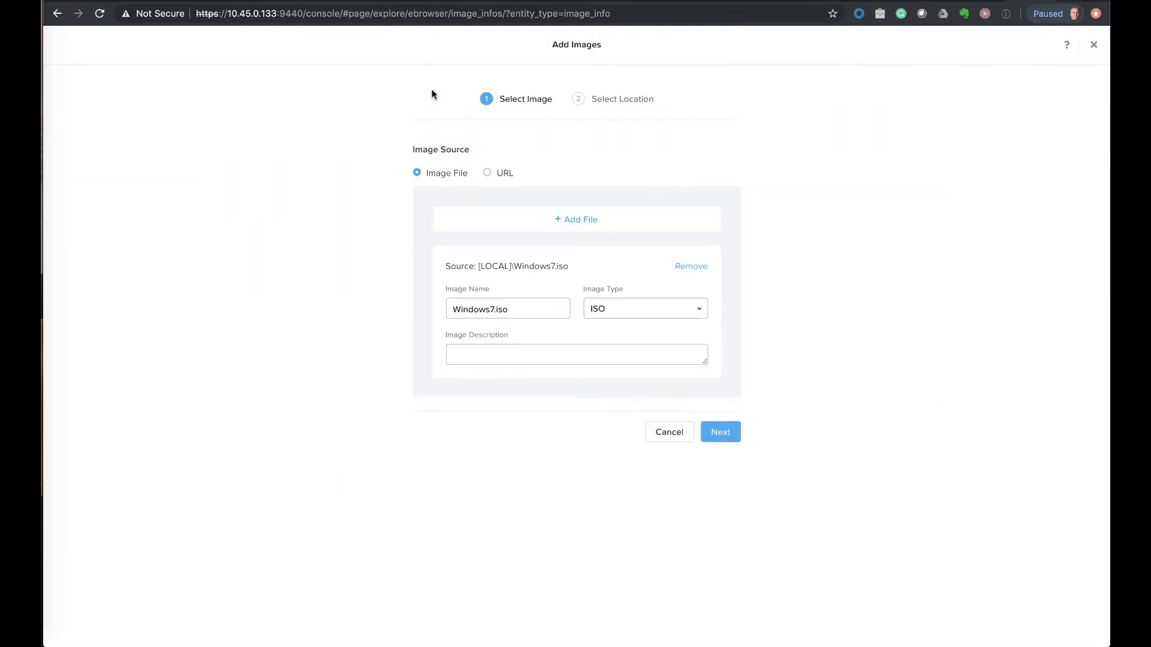
left_click(700, 311)
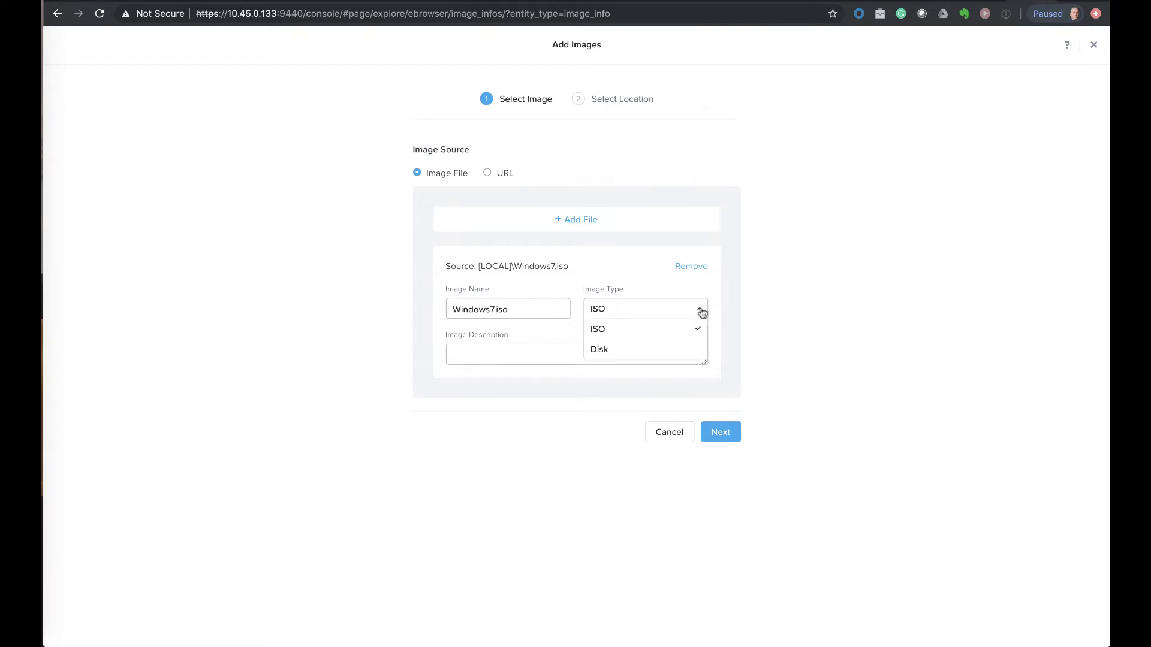
left_click(701, 313)
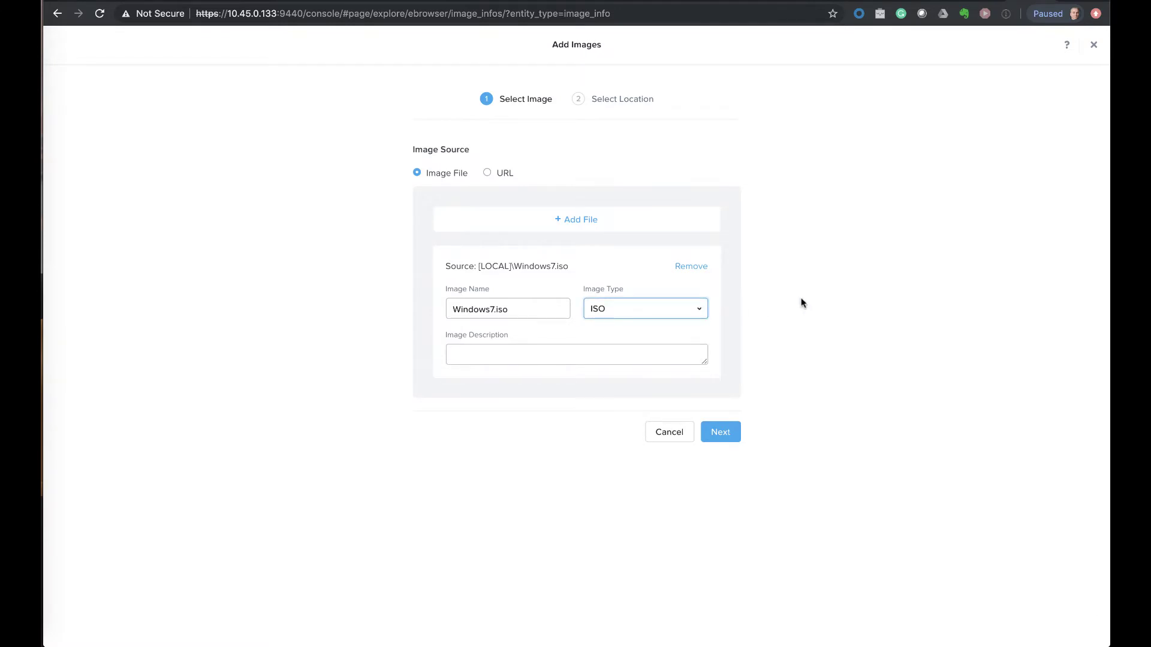
left_click(765, 419)
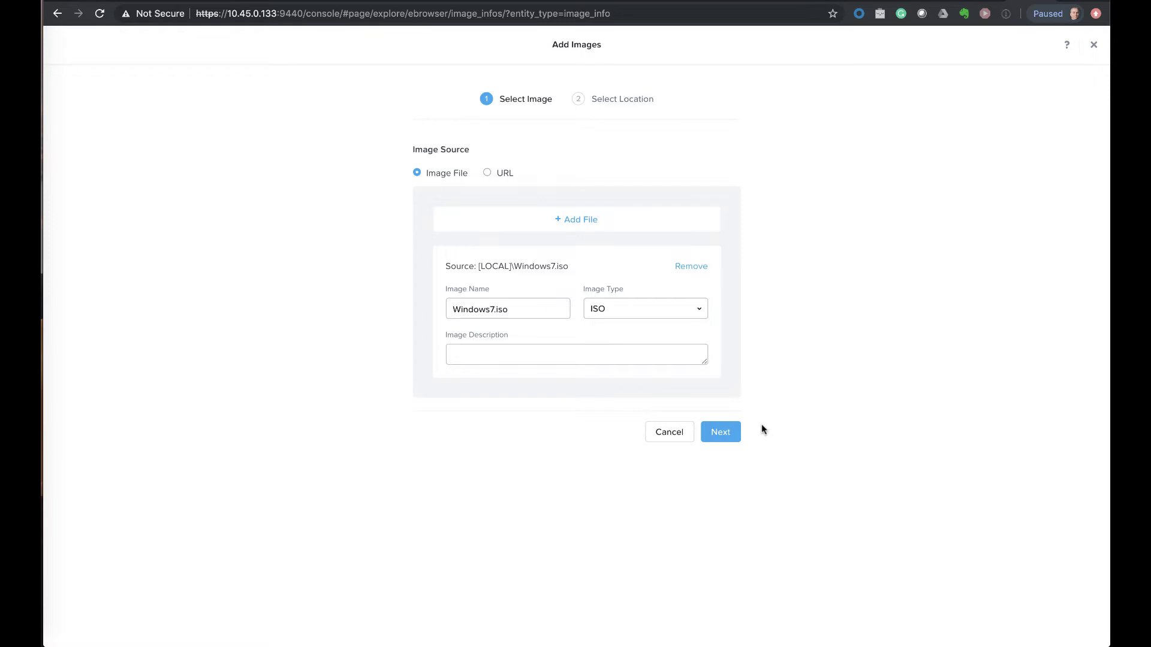
Place Windows7.iso on the US cluster only, choosing Don't Use categories
left_click(726, 434)
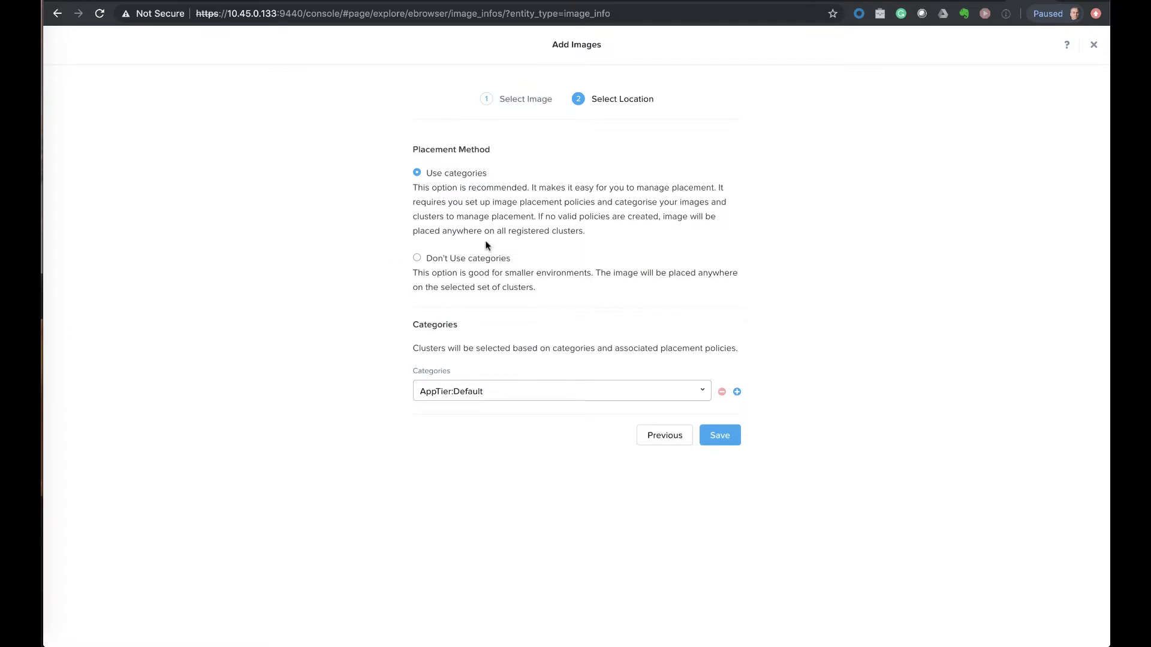
left_click(417, 259)
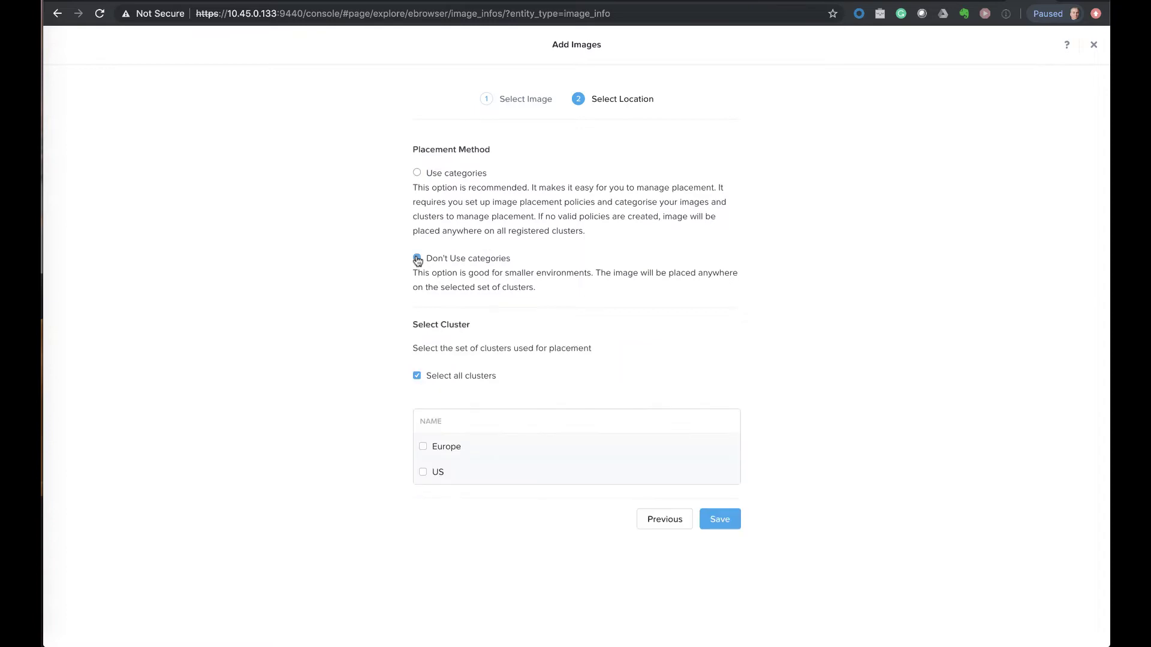
left_click(417, 377)
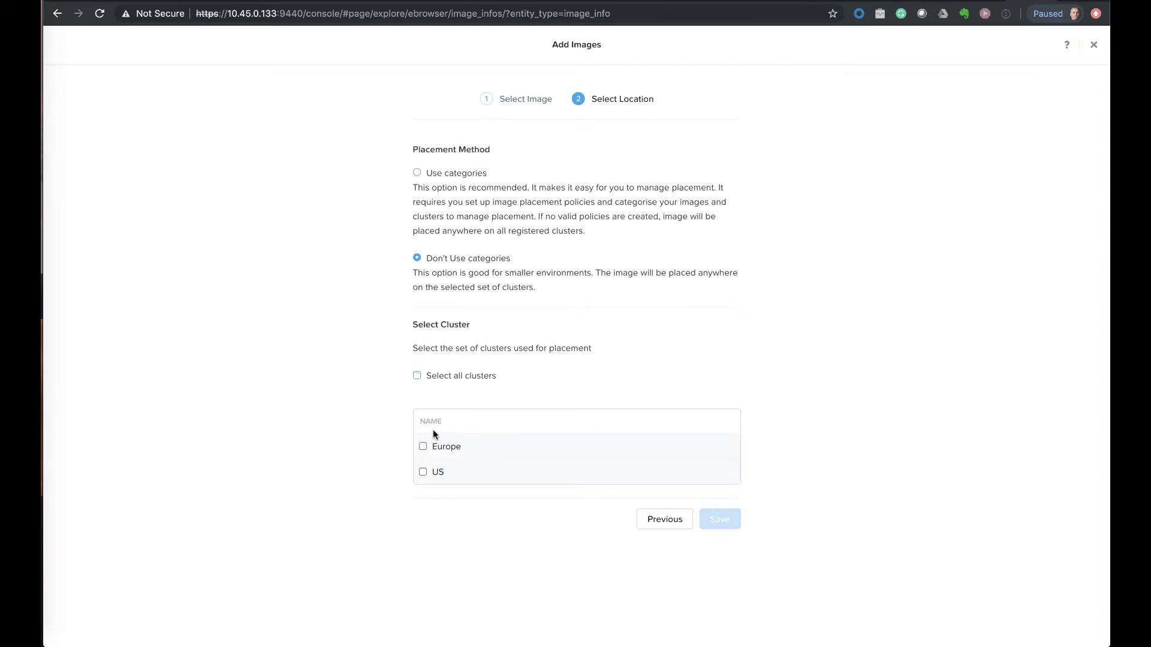
left_click(422, 473)
Save the Windows7.iso upload, return to the Images list and close its details page
left_click(727, 522)
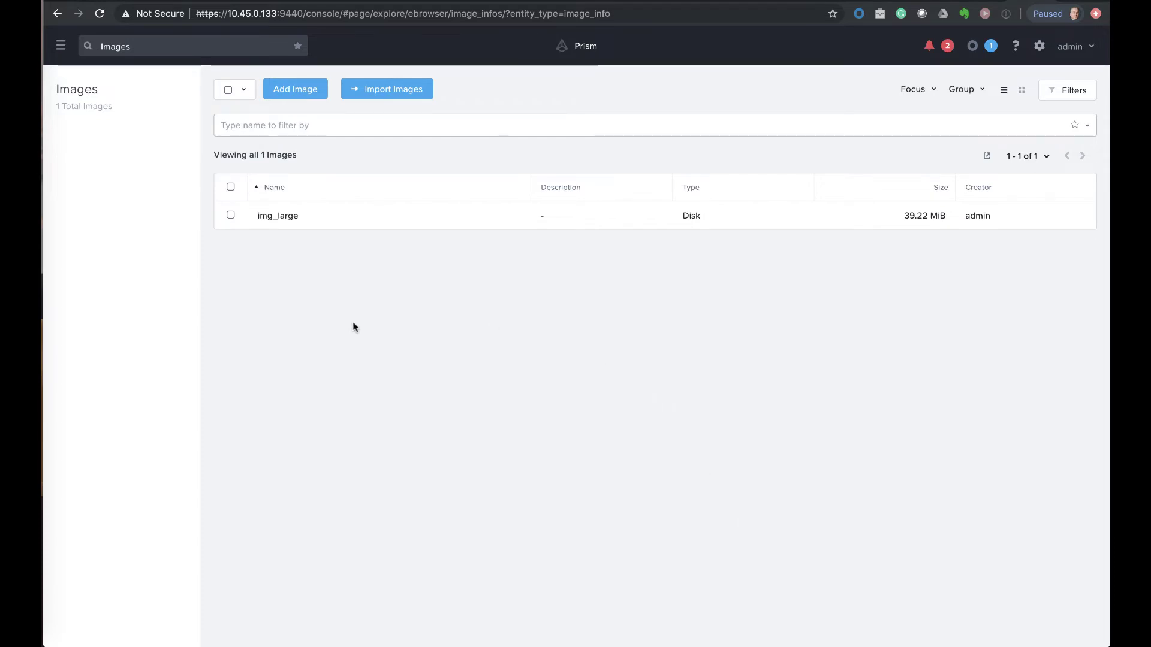
left_click(61, 47)
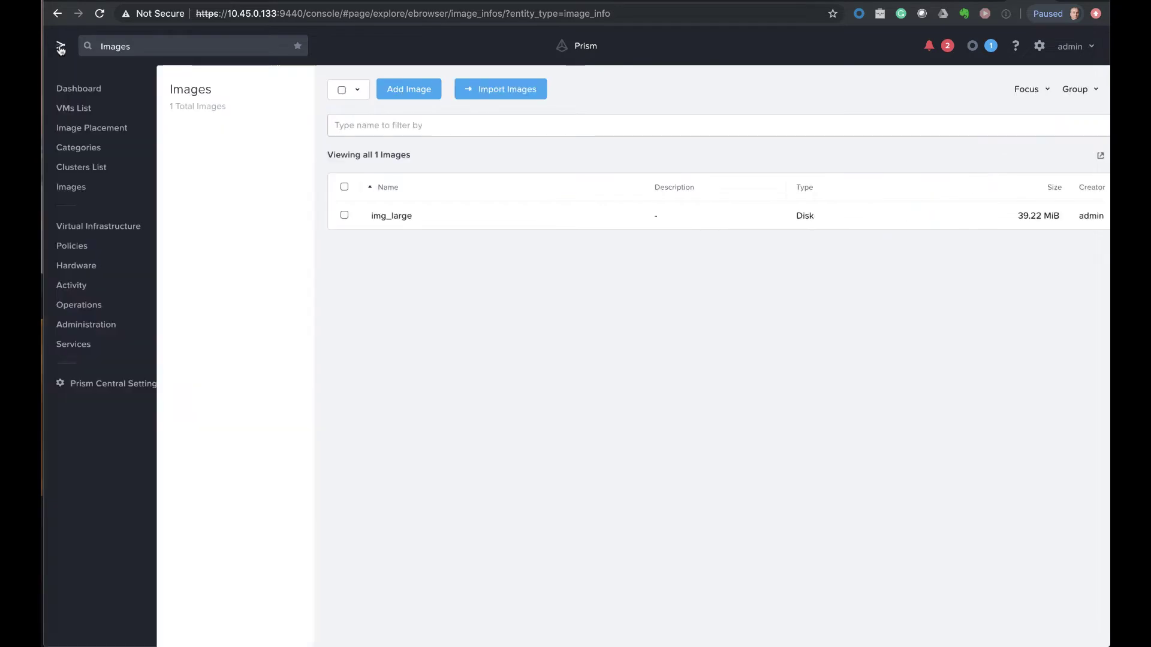
left_click(69, 187)
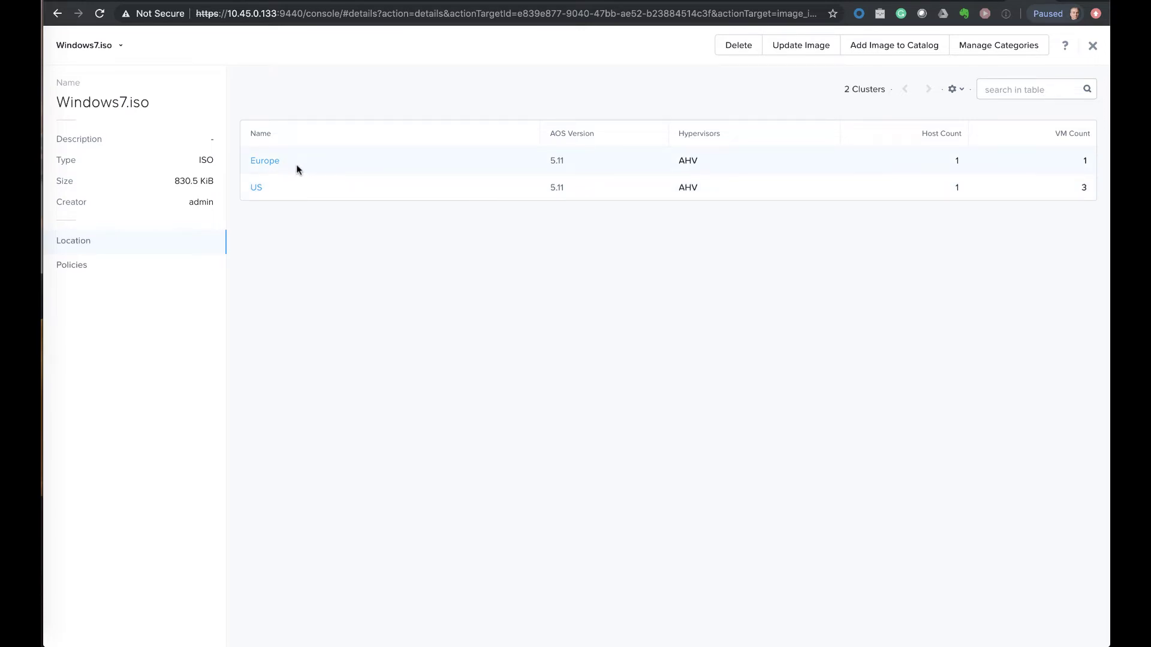
left_click(1092, 47)
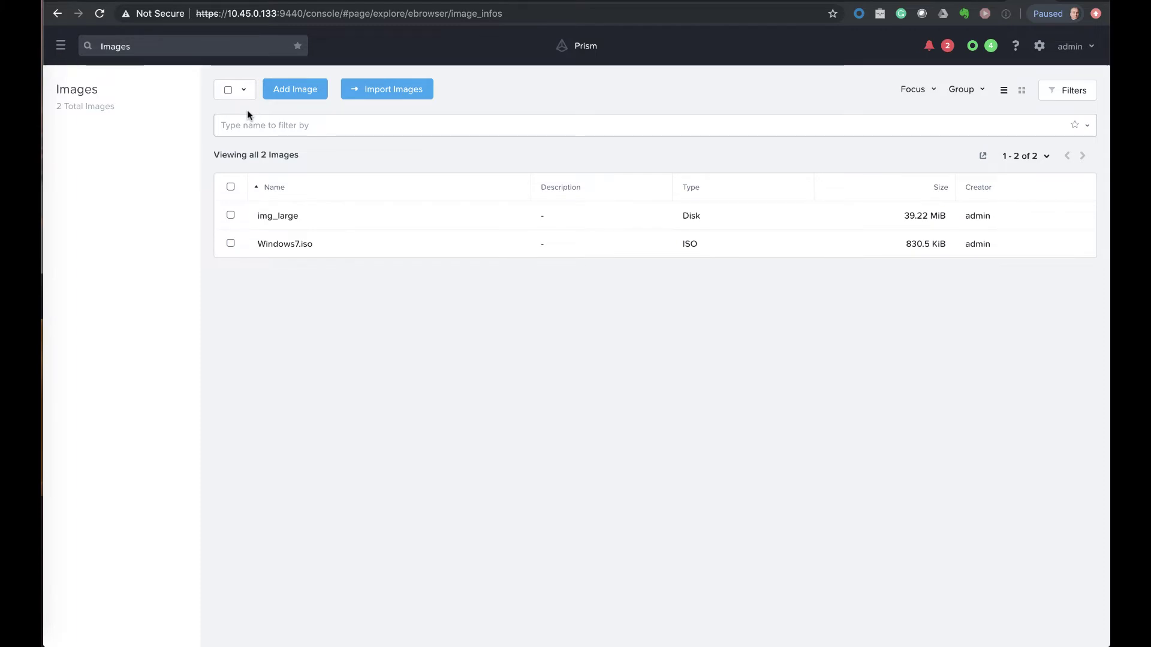
Go to the Categories list under Virtual Infrastructure
left_click(60, 46)
mouse_move(114, 226)
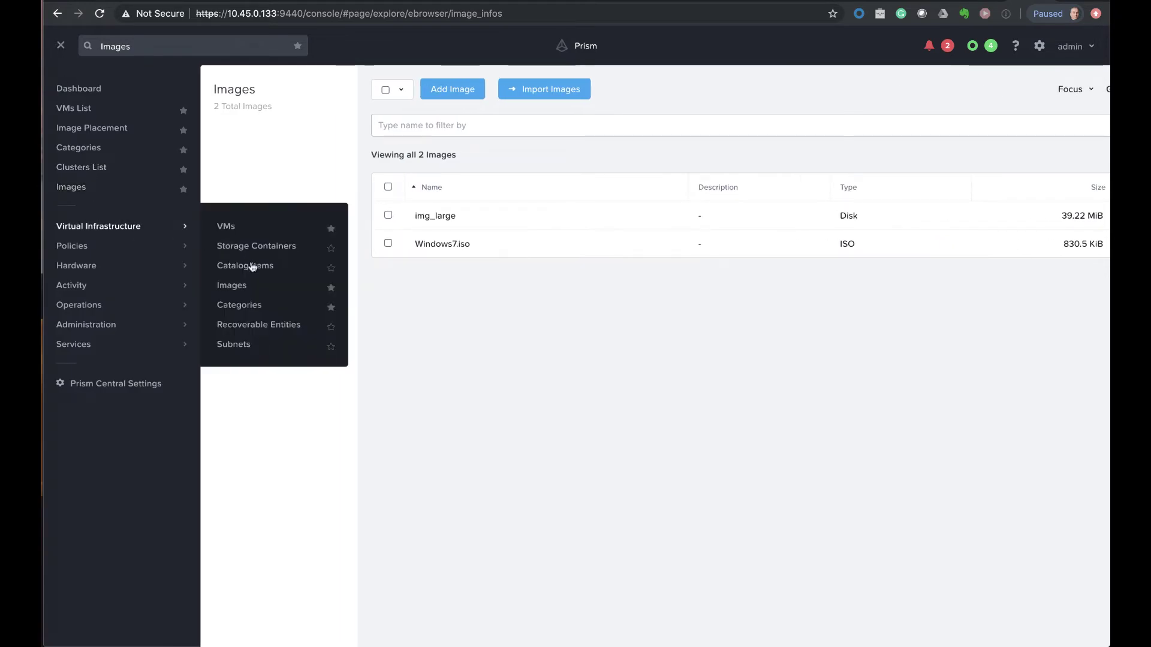
left_click(242, 305)
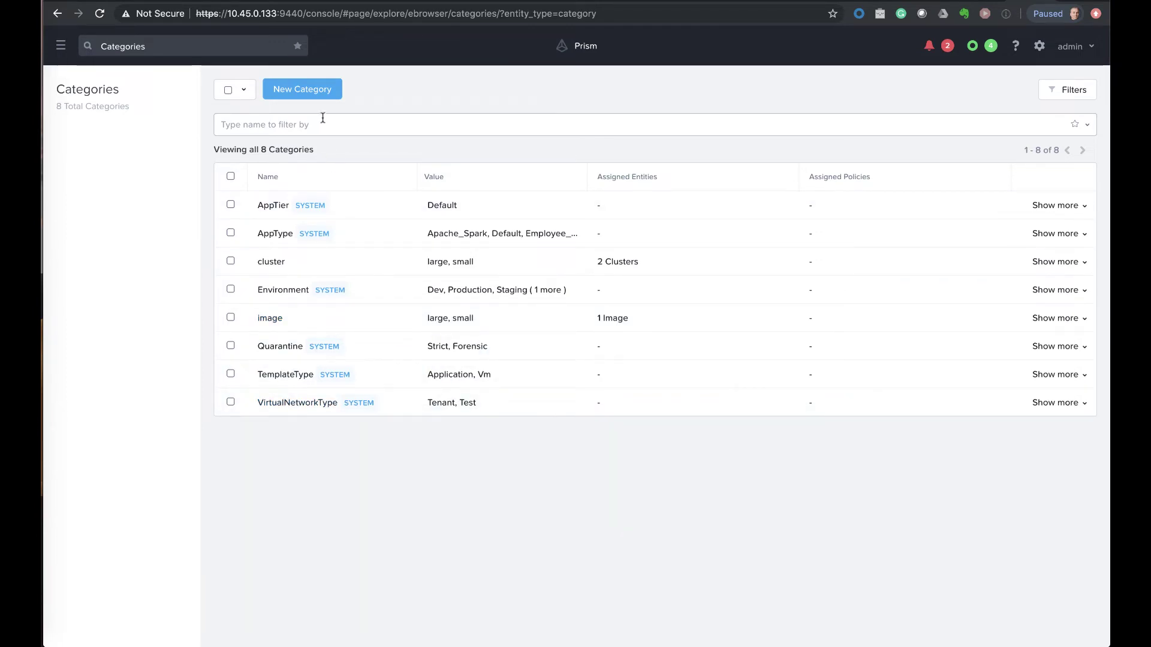
Create a new category named vdi with values clusters and images
left_click(313, 90)
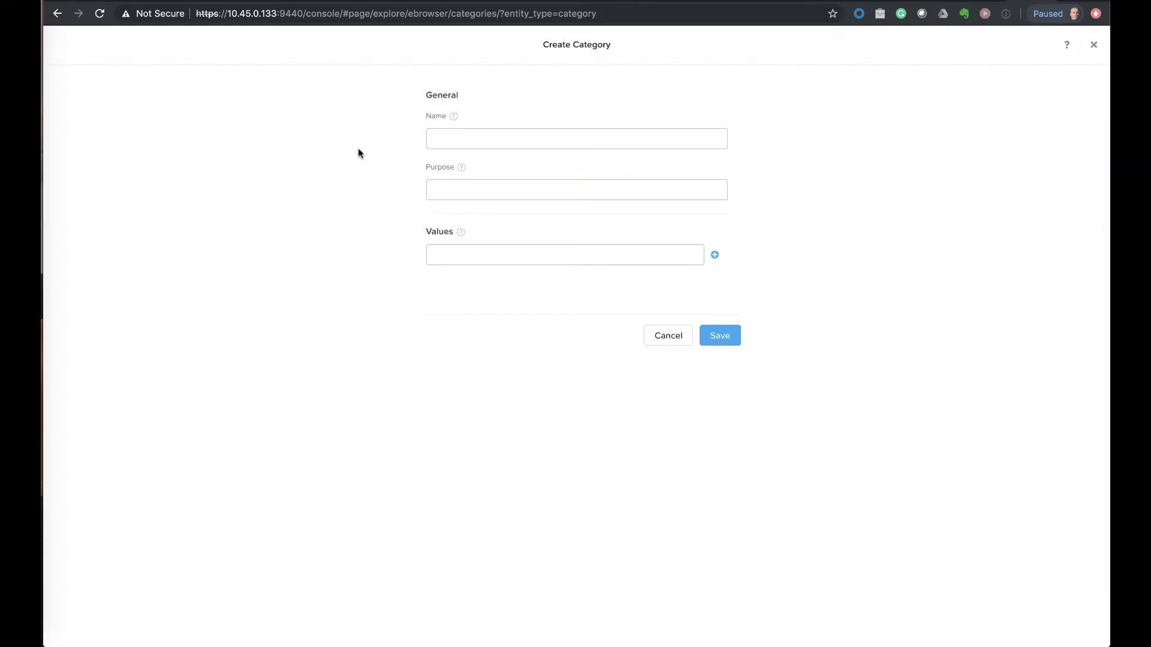
left_click(485, 139)
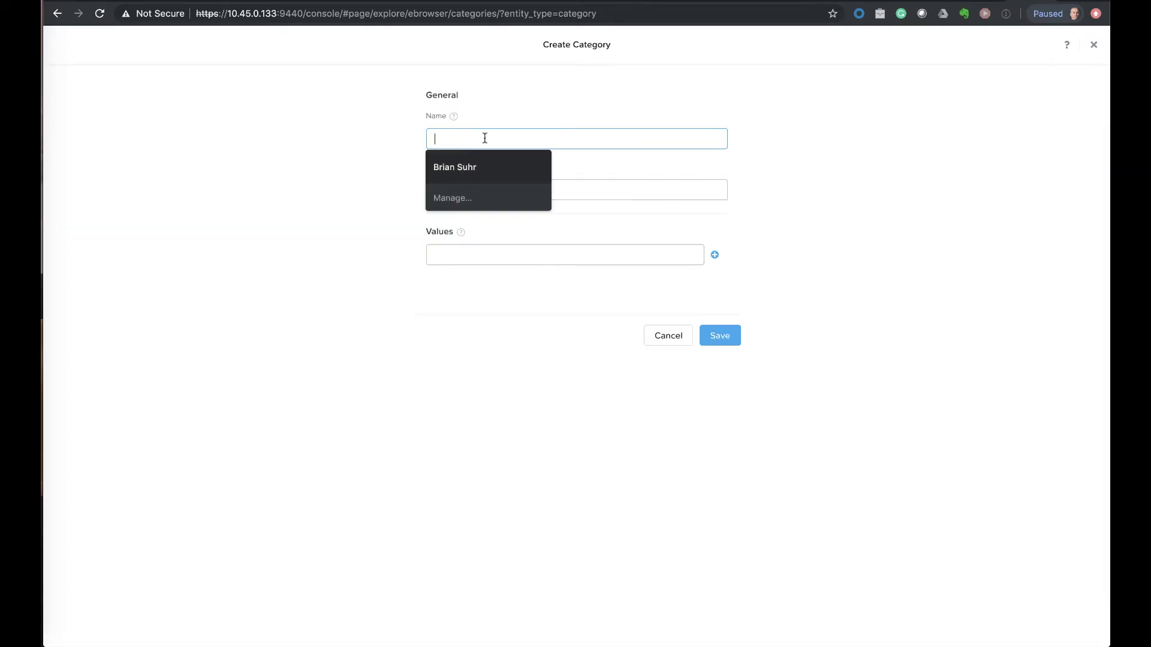
key("Escape")
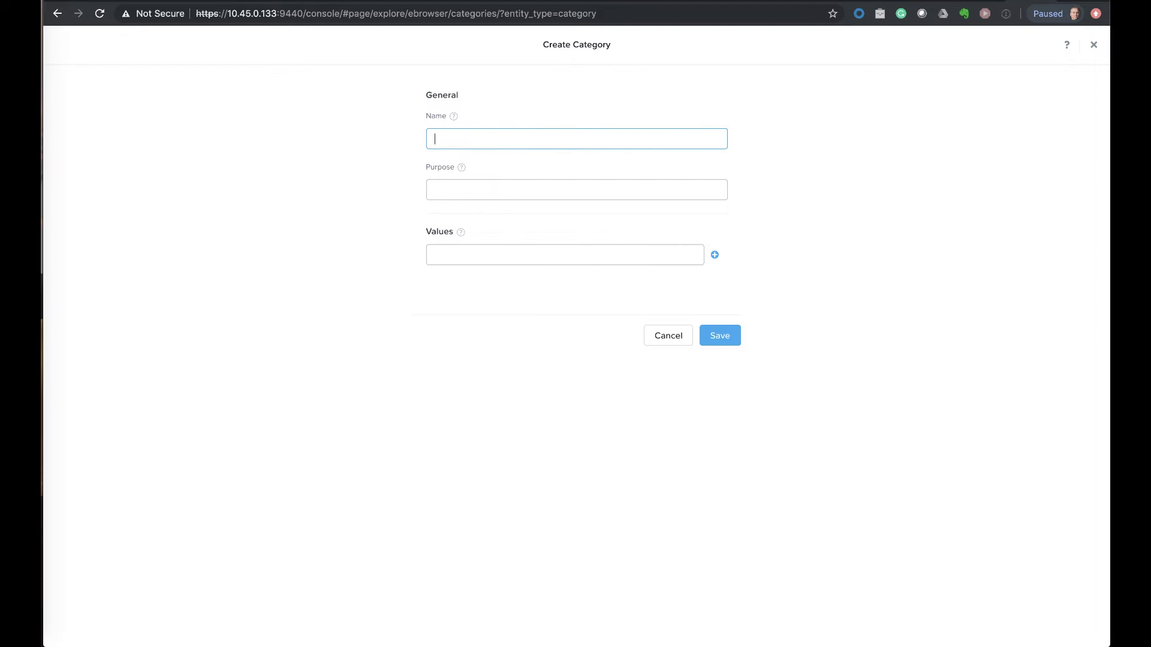
type("vdi")
left_click(474, 254)
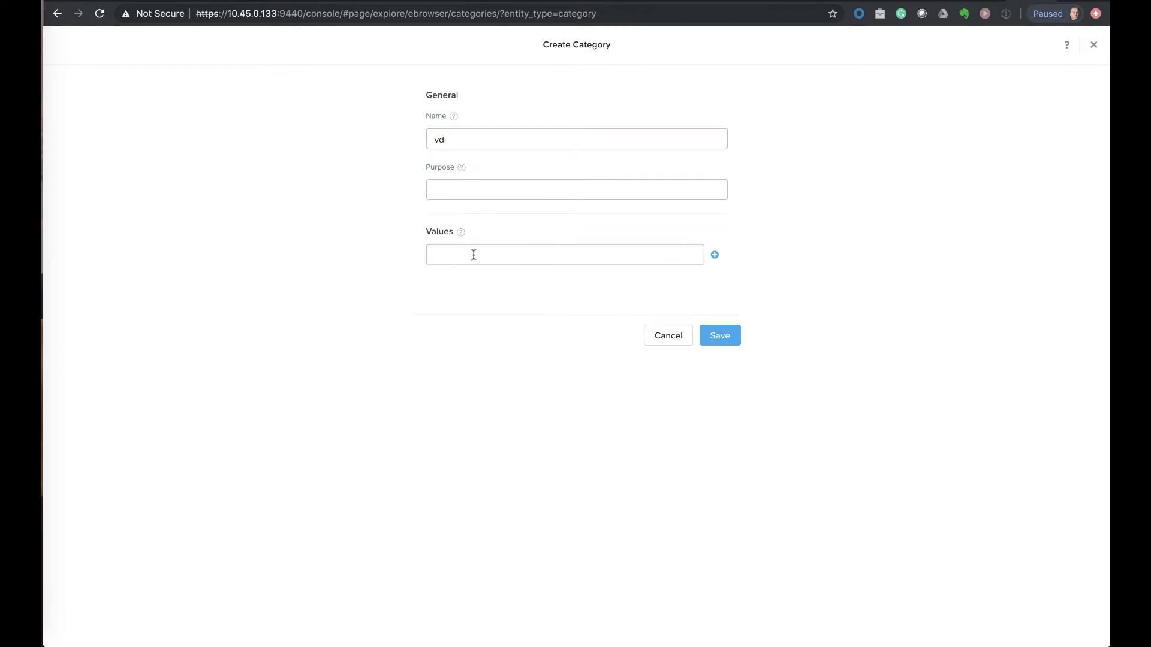
type("clusters")
left_click(715, 254)
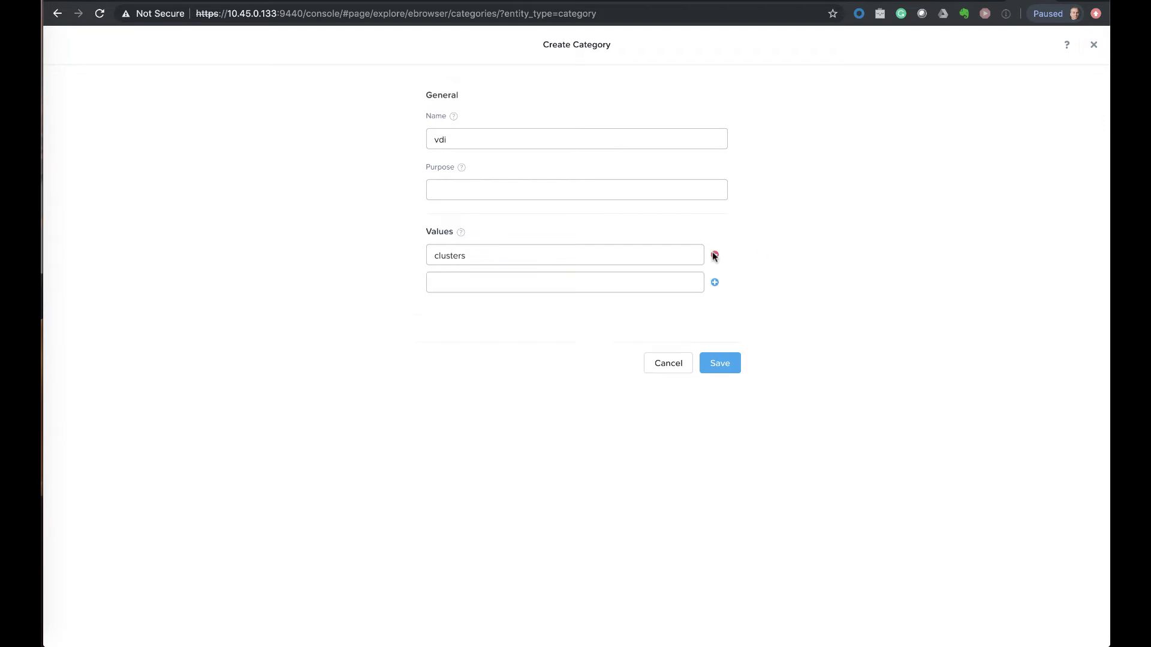
type("images")
Save the vdi category and go to the Hardware Clusters list
left_click(727, 365)
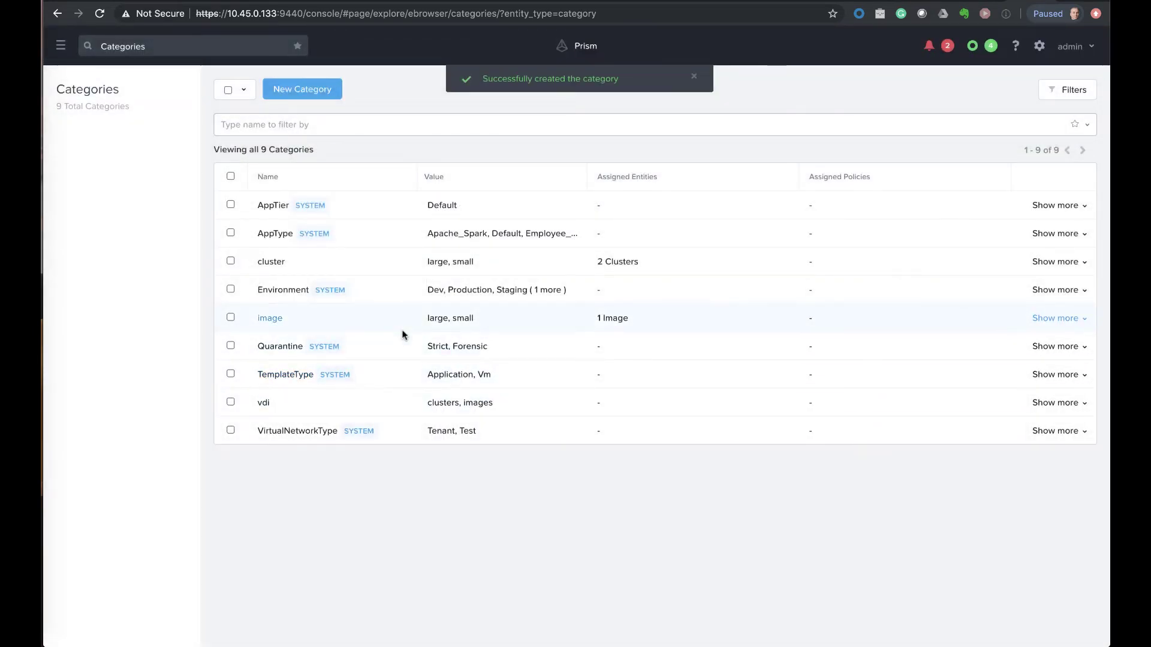
left_click(61, 50)
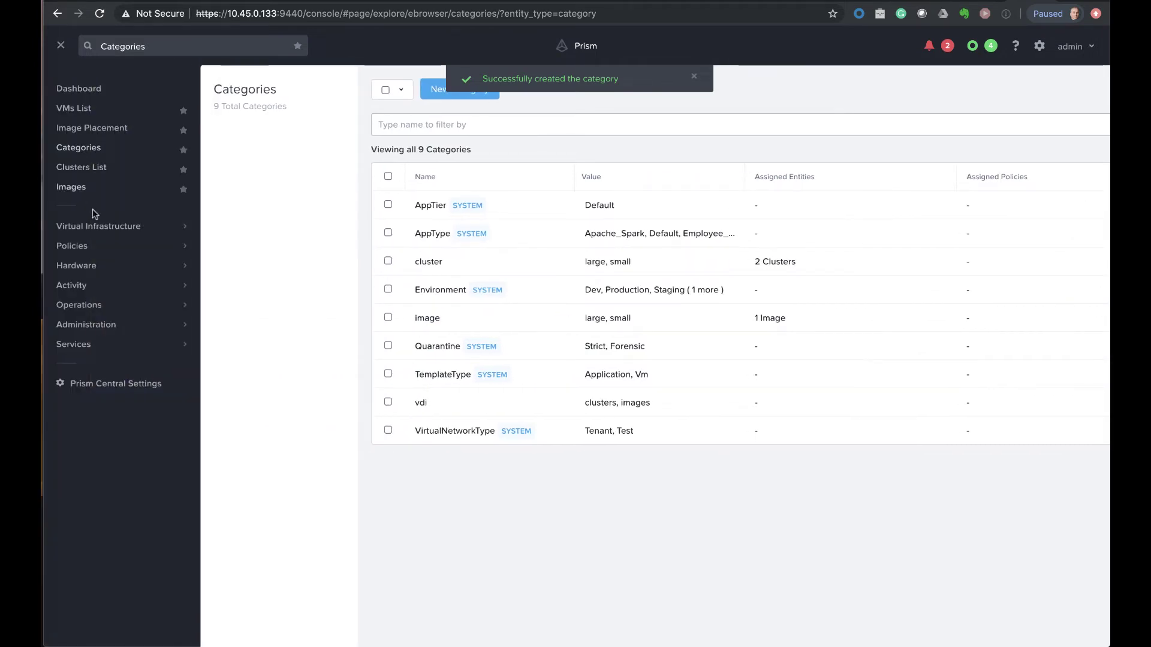
mouse_move(106, 230)
mouse_move(117, 267)
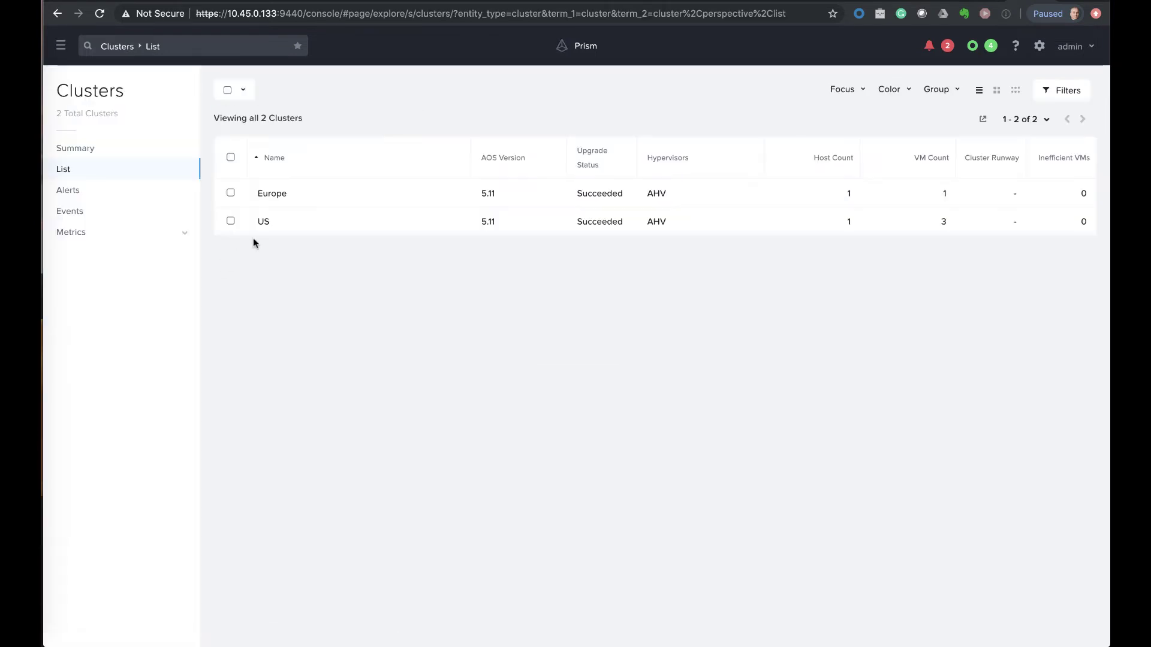
Assign the vdi:clusters category to both the Europe and US clusters
left_click(230, 193)
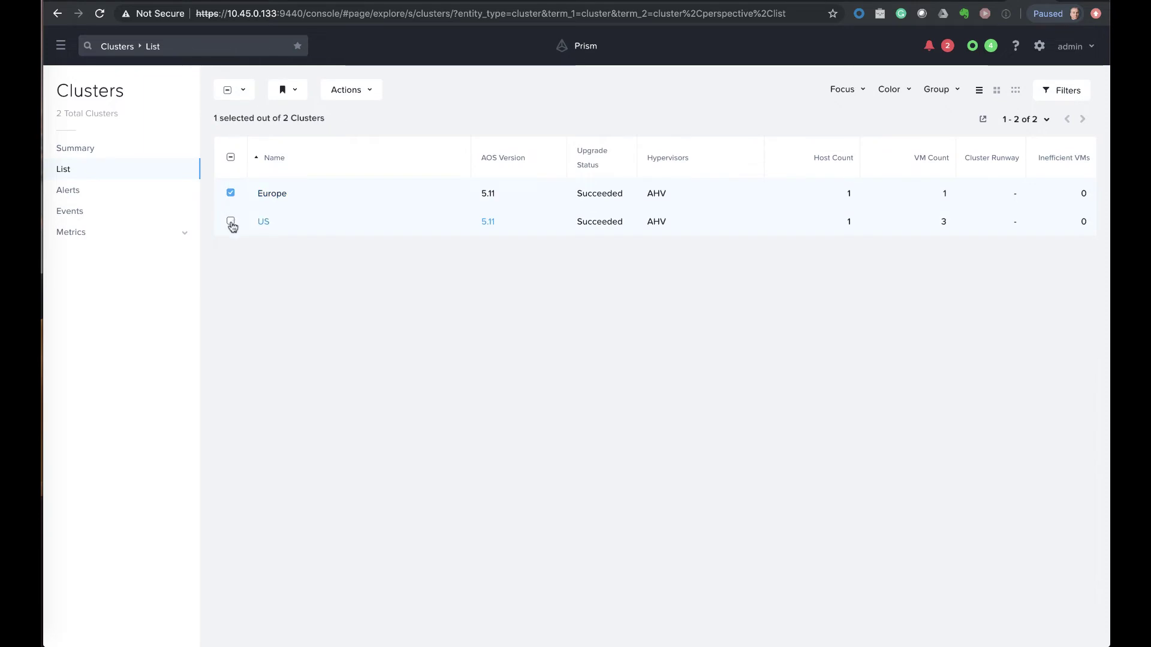
left_click(232, 221)
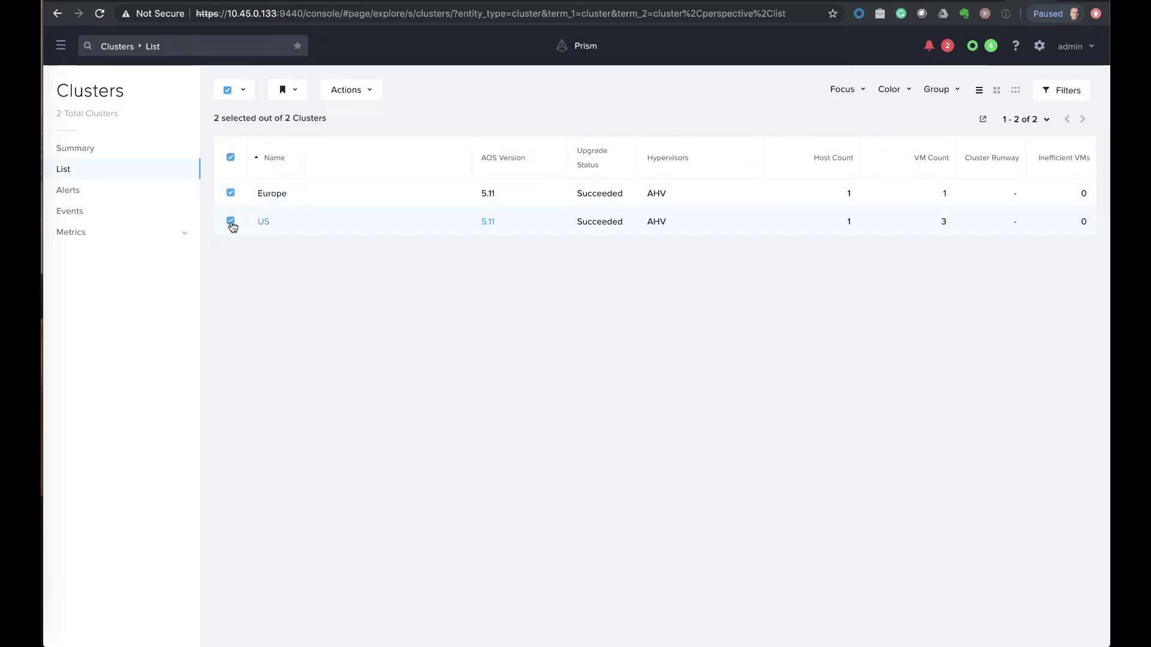
left_click(356, 92)
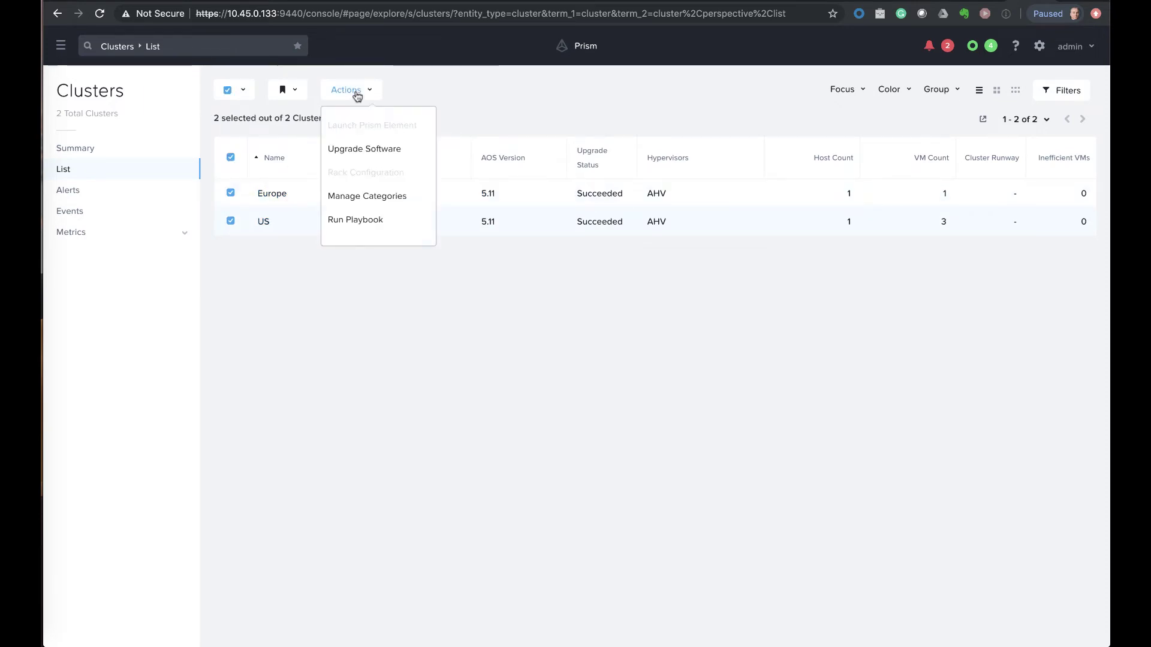
left_click(370, 196)
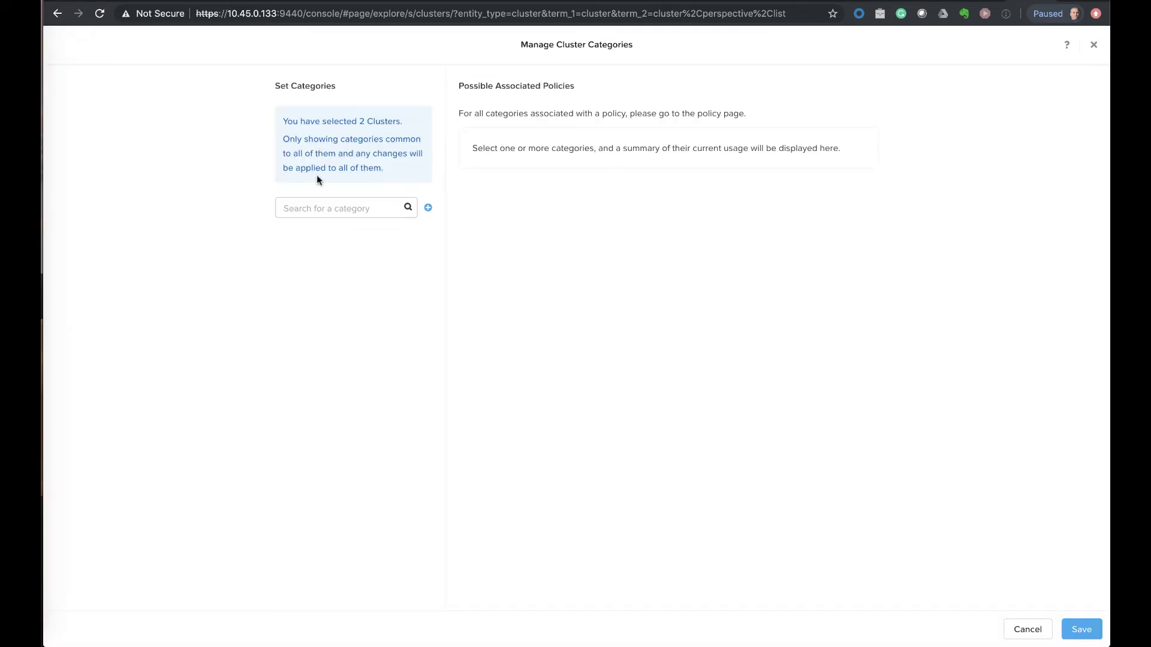
left_click(314, 208)
type("vdi")
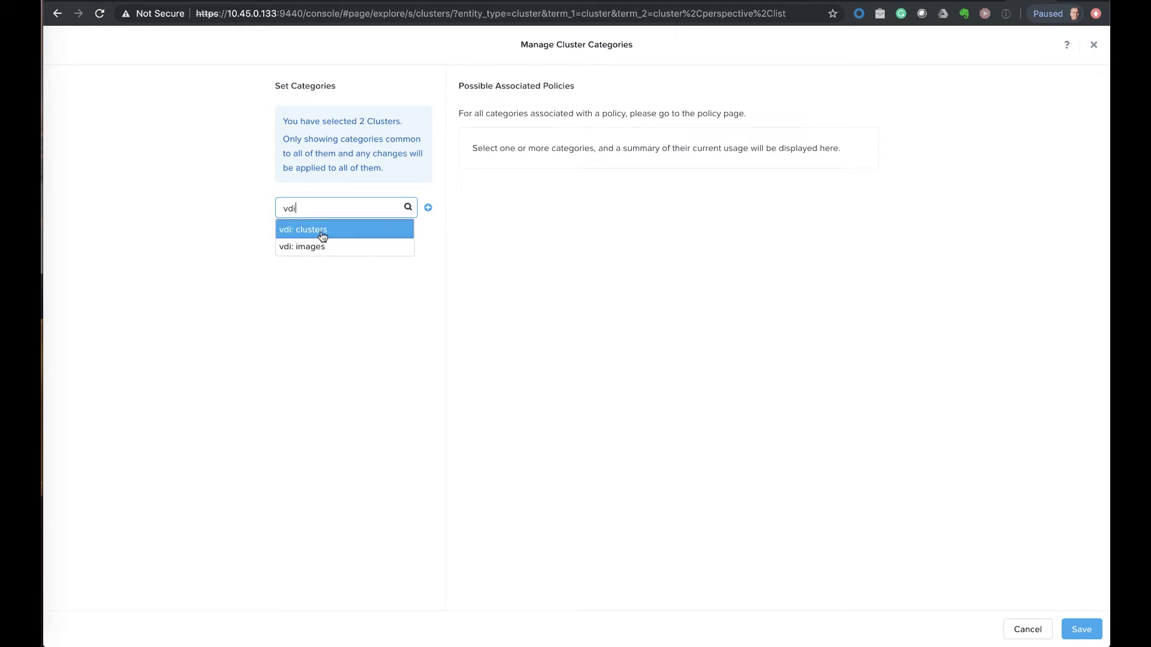
left_click(315, 228)
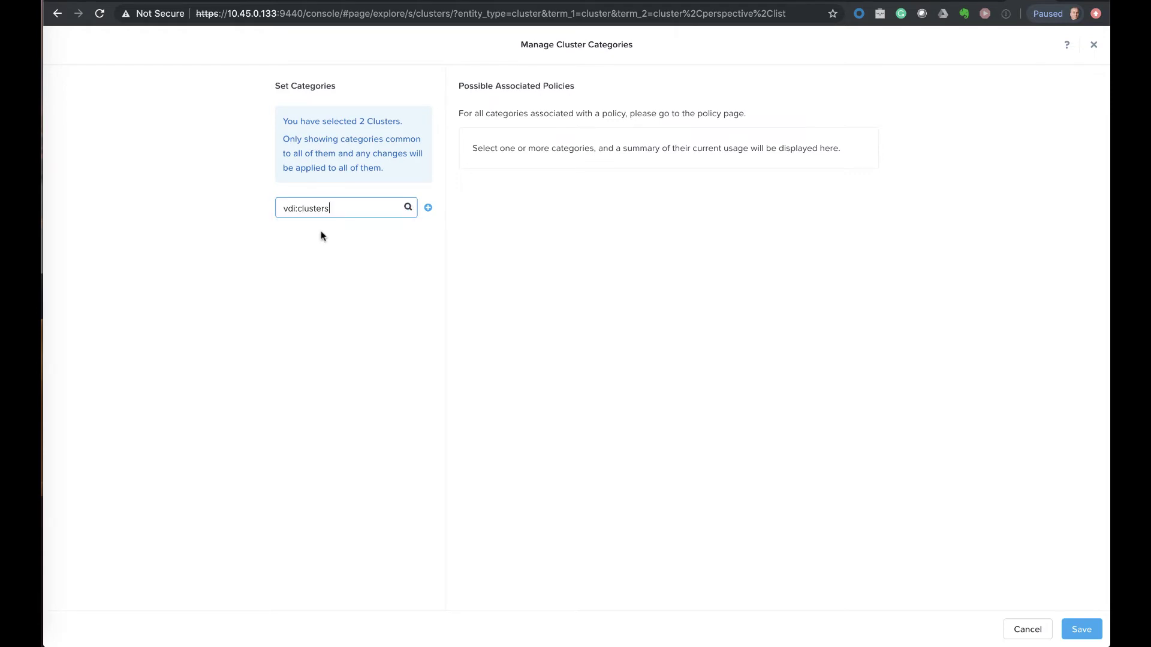
left_click(1090, 634)
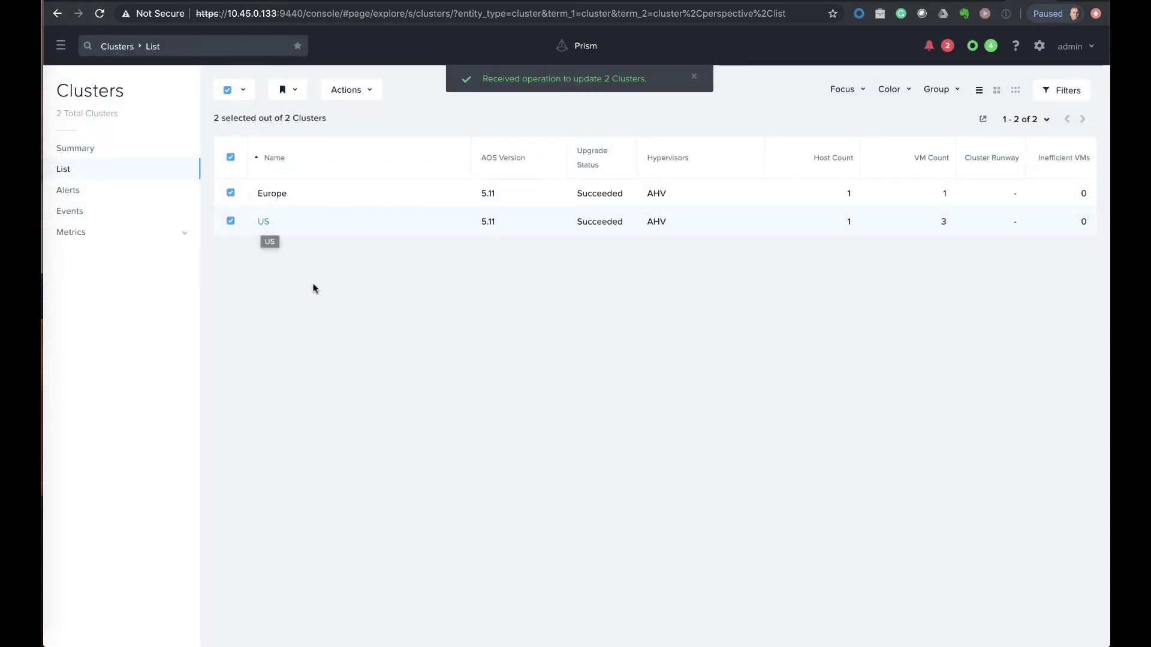
Go to the Image Placement policies page under Policies
left_click(61, 46)
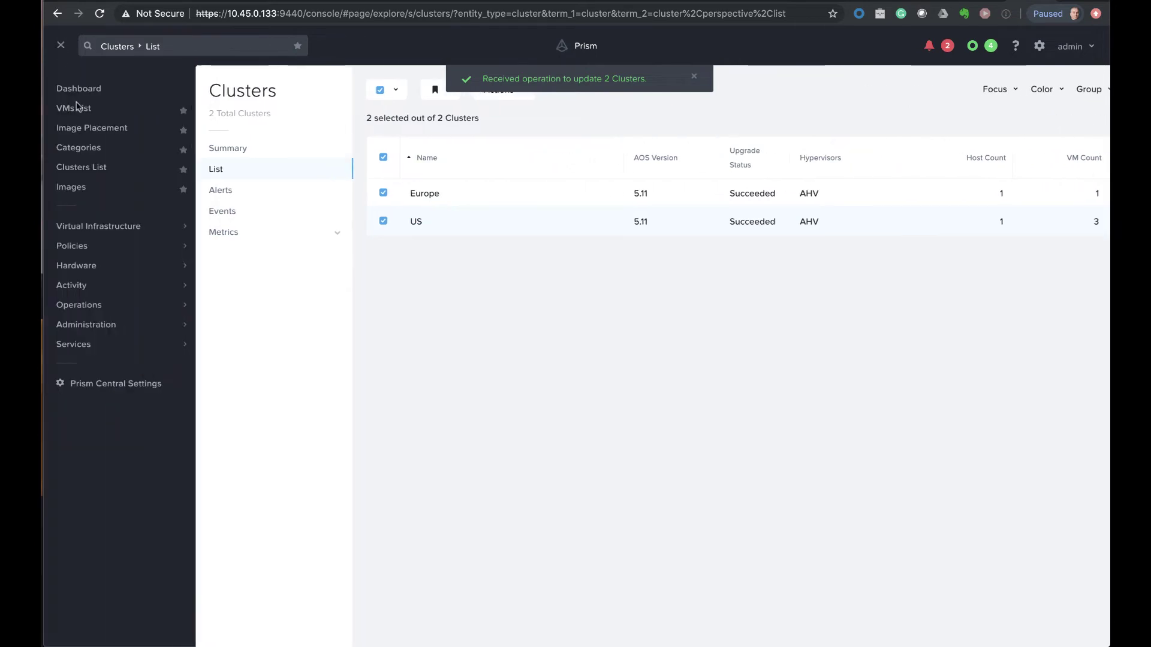
mouse_move(120, 246)
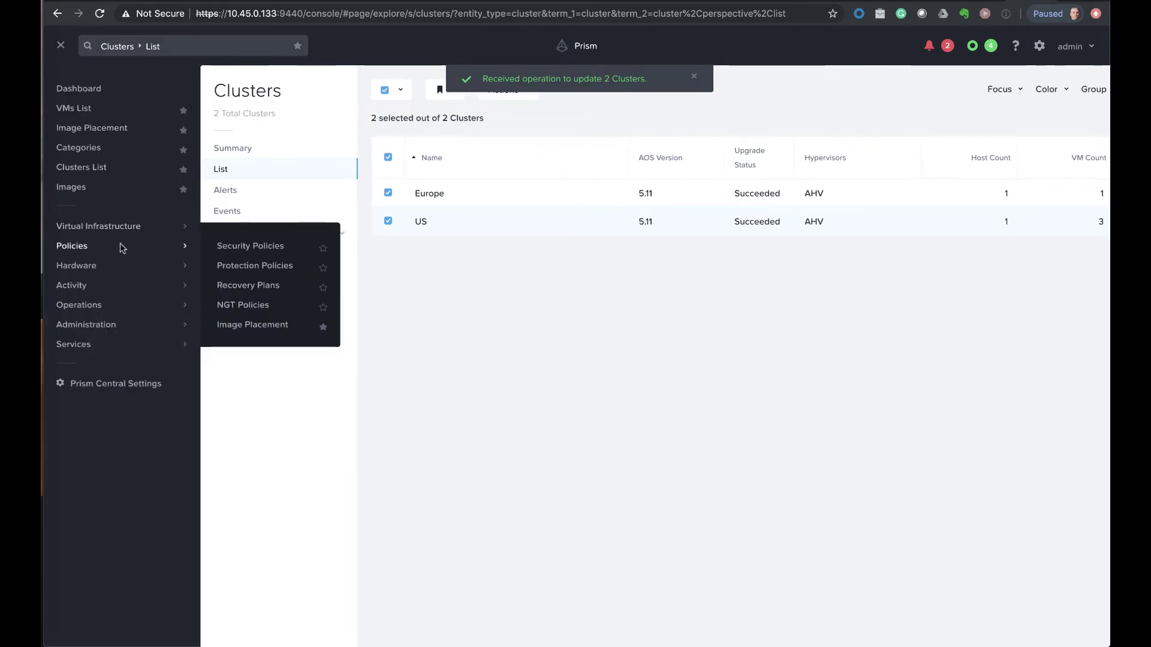
left_click(250, 327)
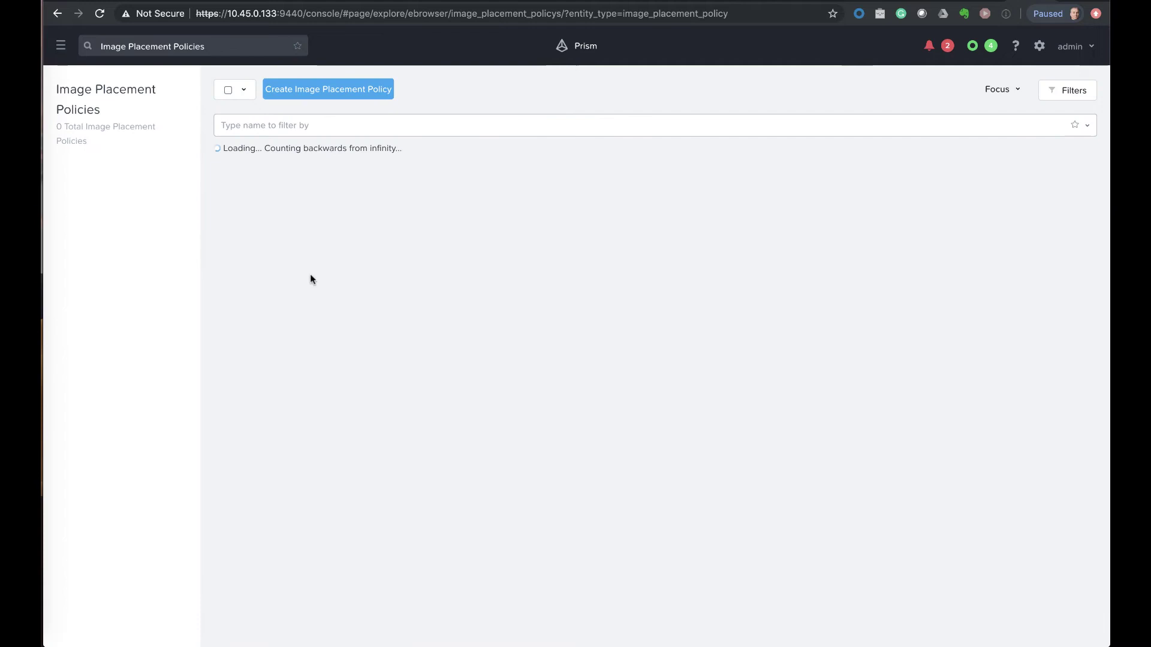
Create a placement policy named vdi mapping vdi:images images to vdi:clusters clusters
left_click(350, 91)
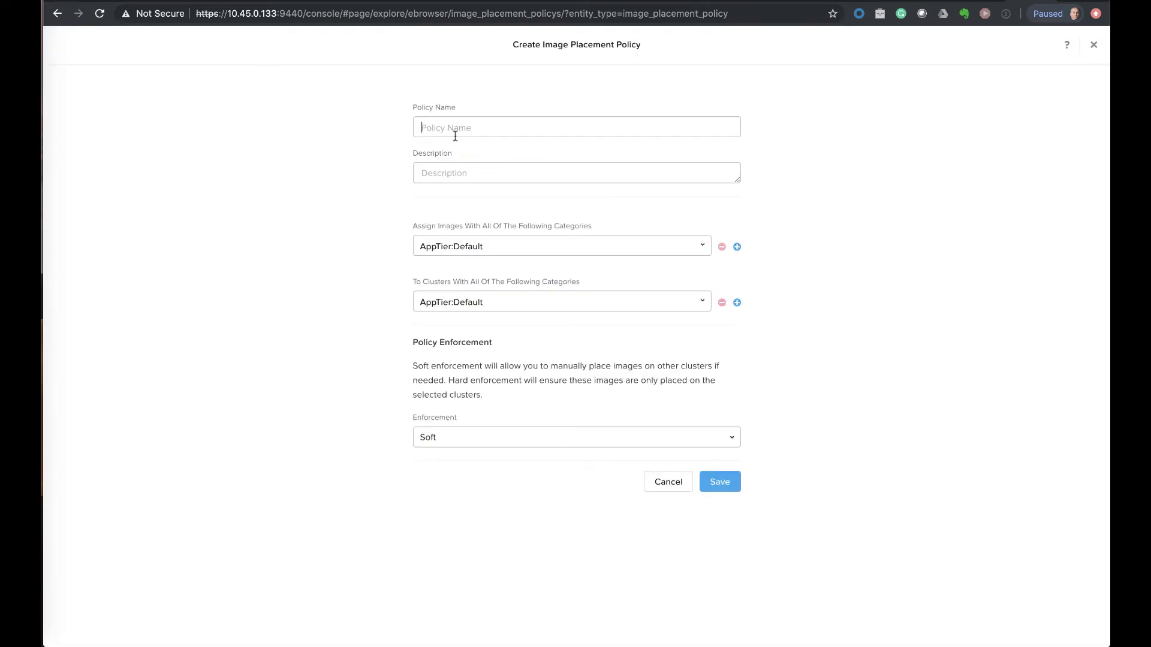
type("vdi")
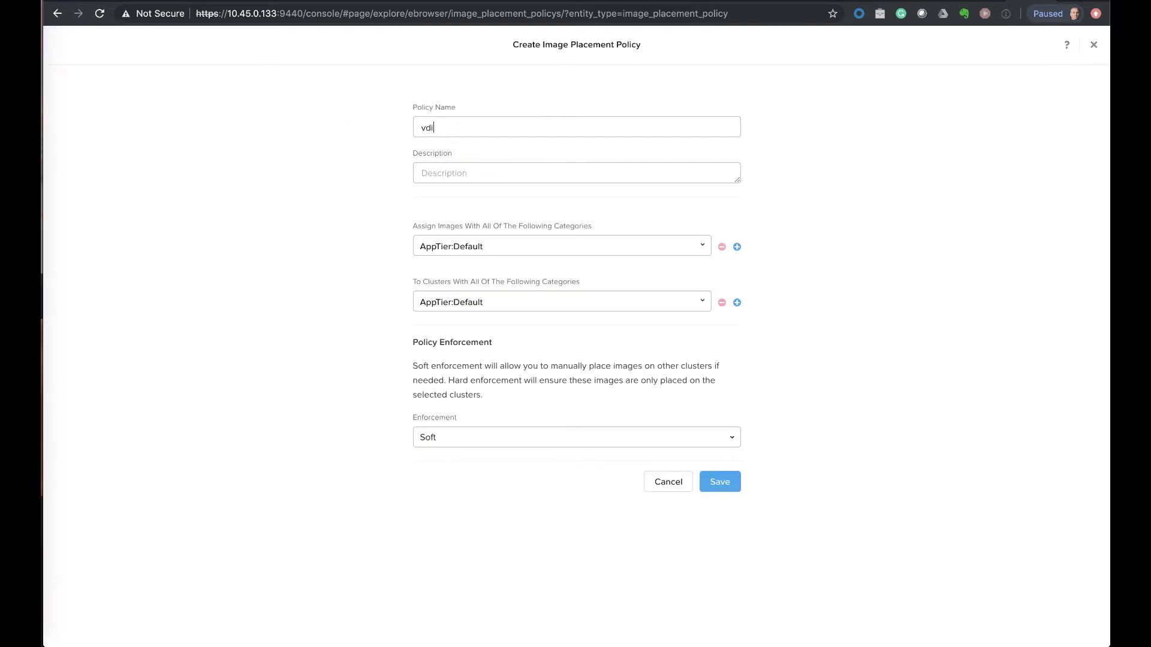
left_click(429, 244)
type("vdi")
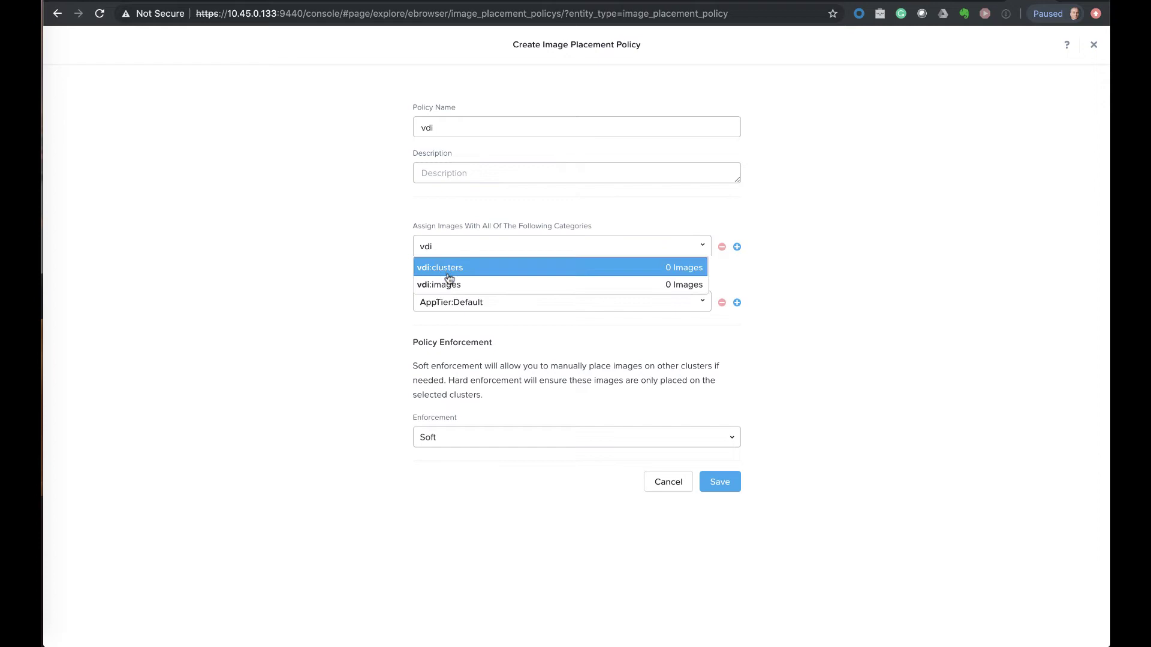
left_click(448, 278)
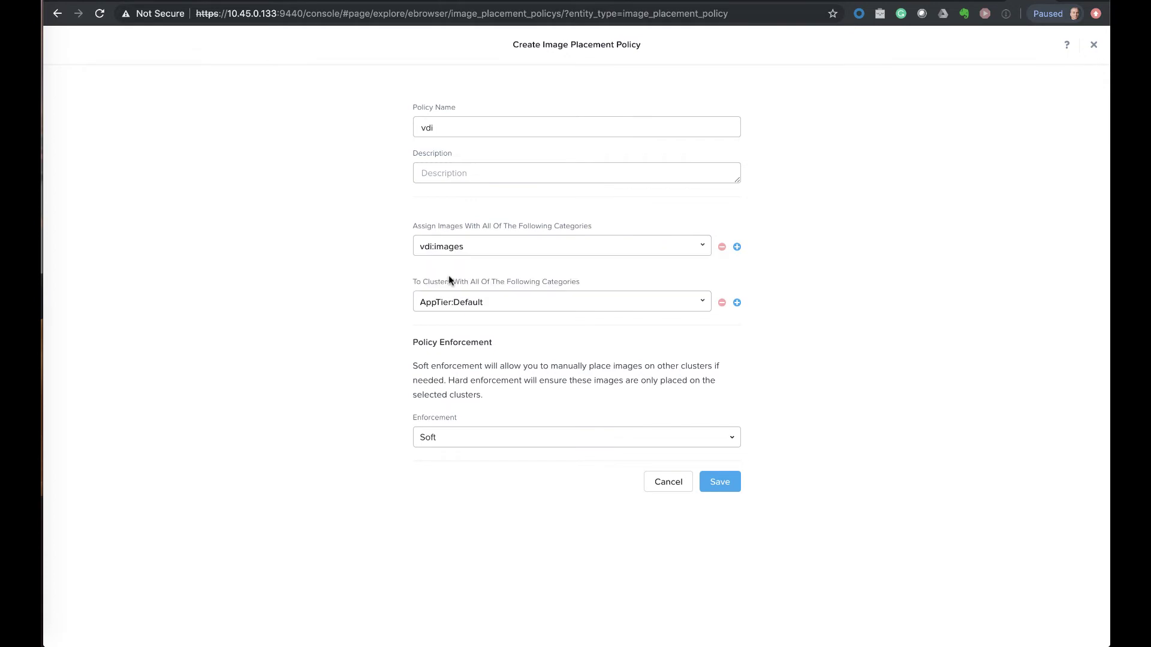
left_click(423, 301)
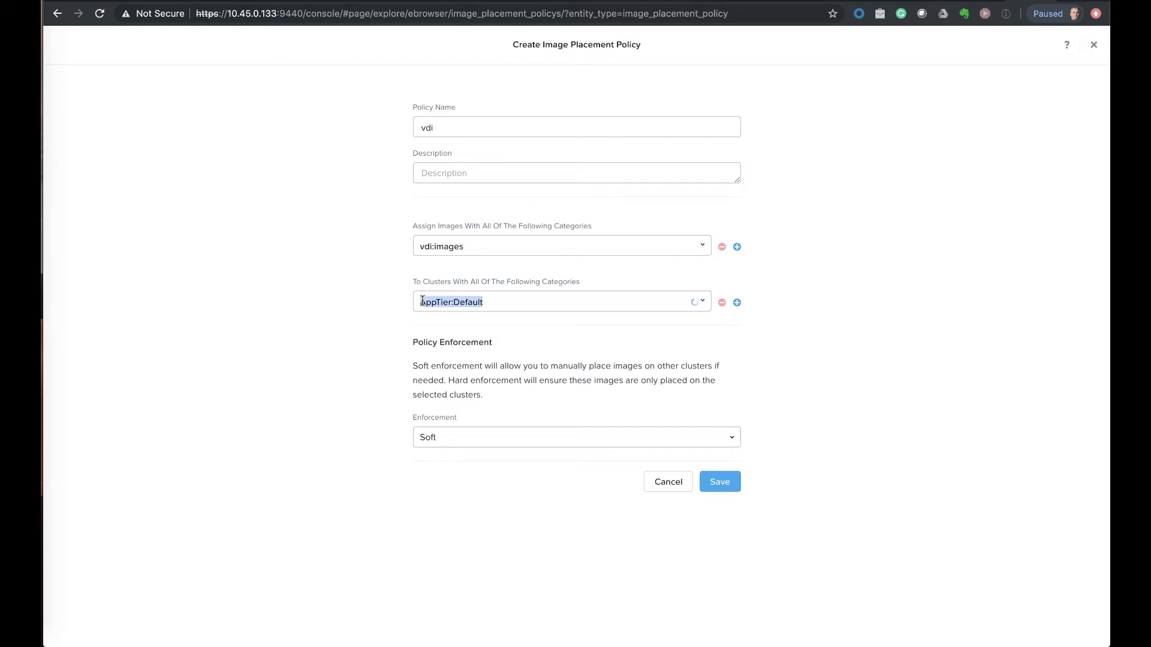
type("vdi")
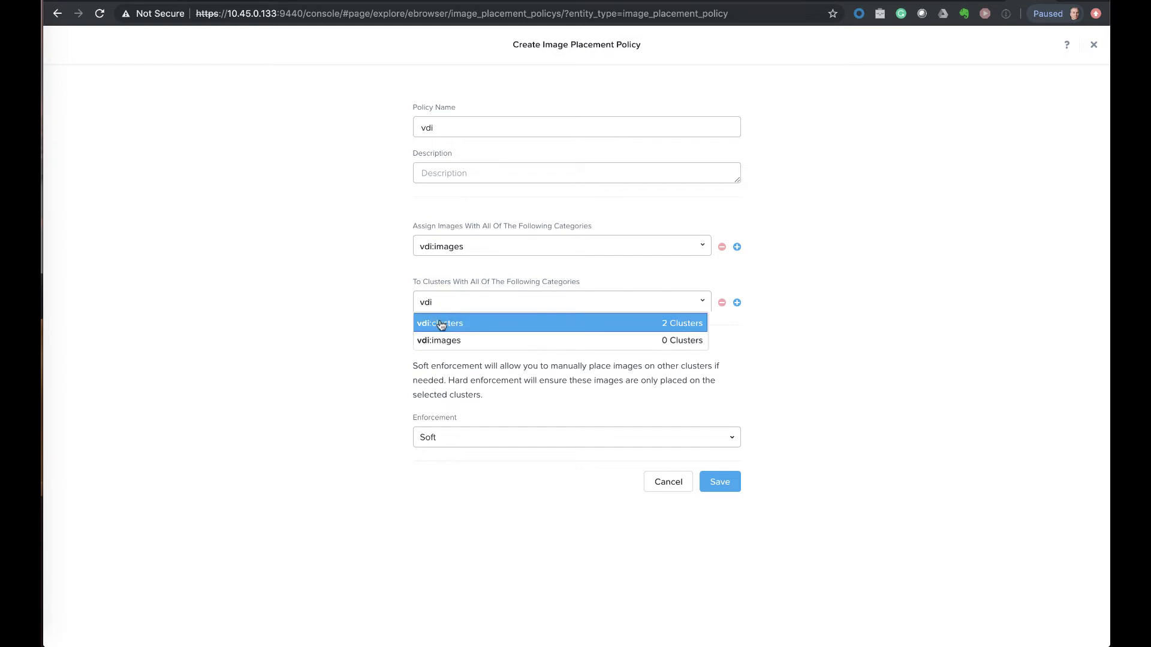
left_click(440, 322)
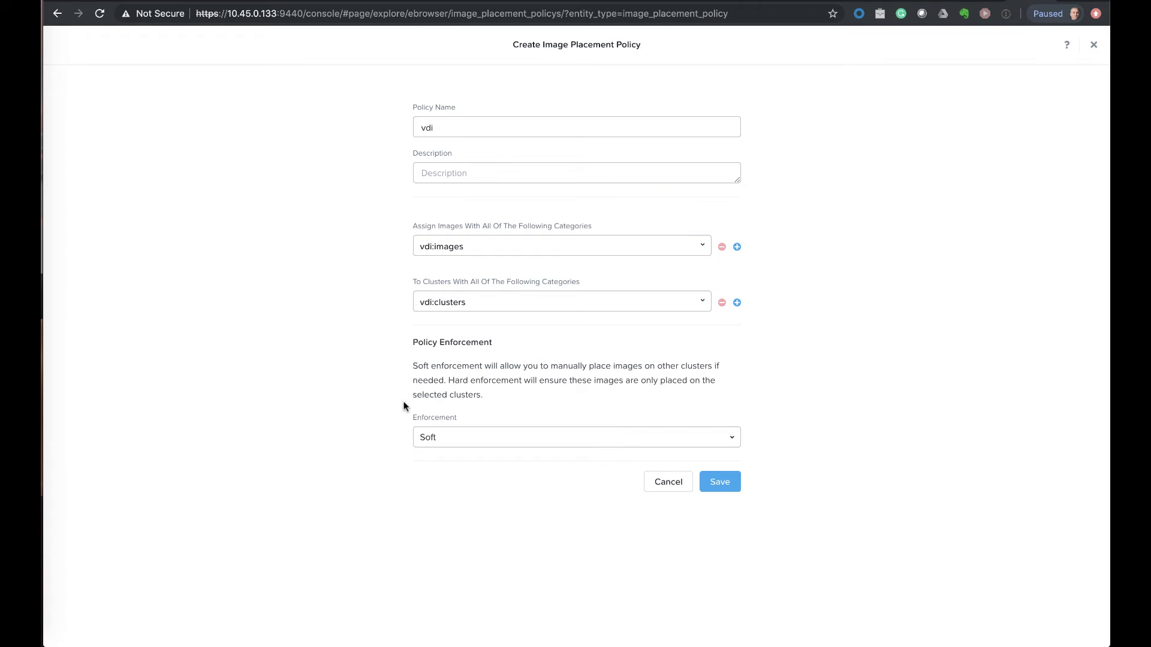
left_click(732, 439)
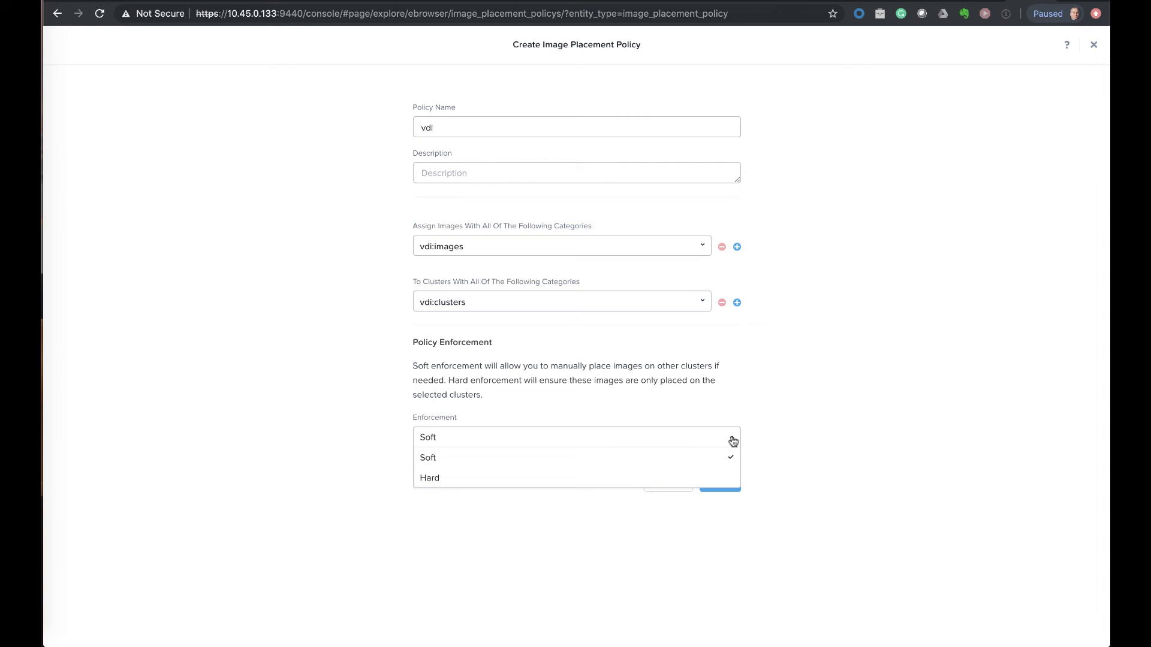
left_click(760, 436)
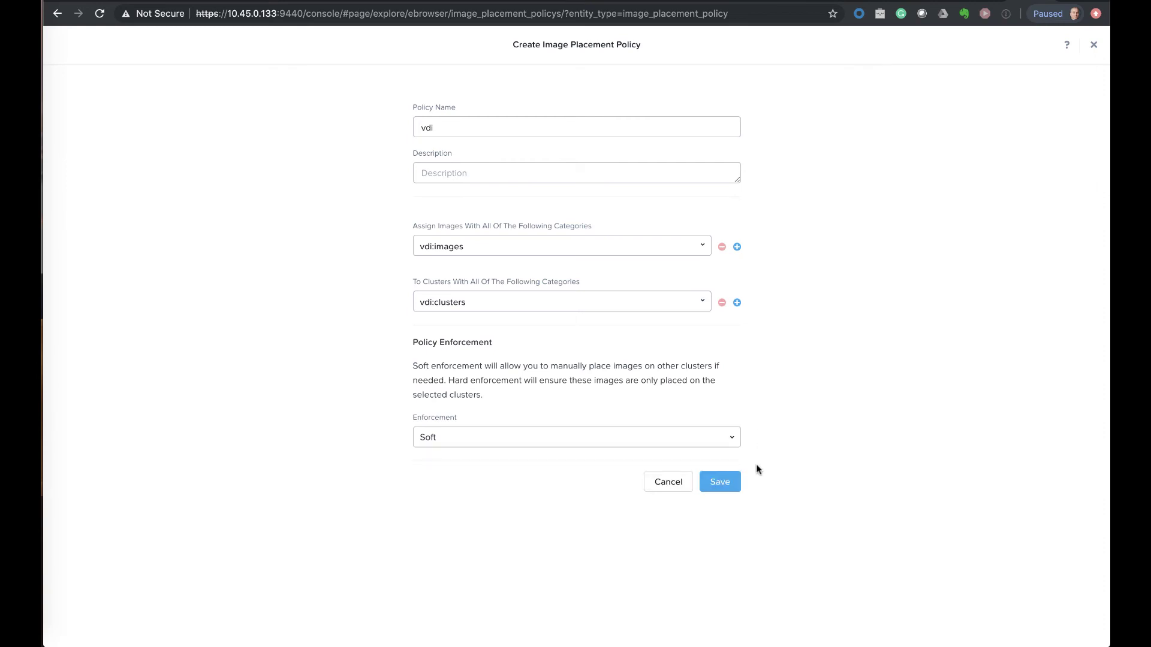
Save the vdi placement policy and return to the Images list
left_click(716, 483)
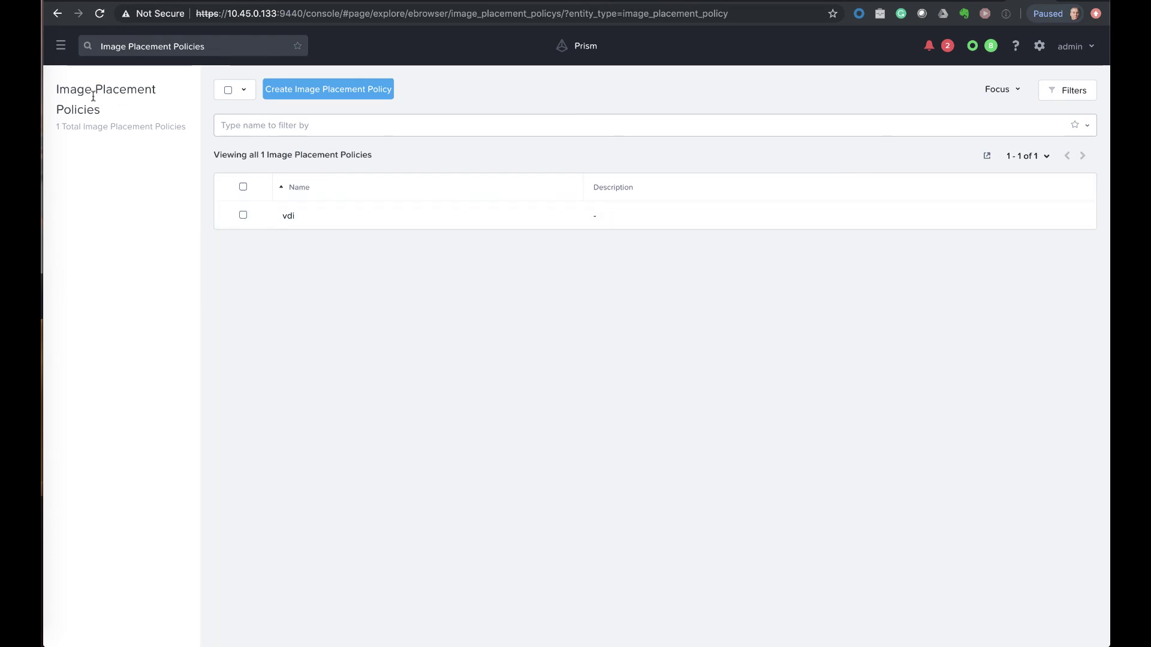
left_click(61, 48)
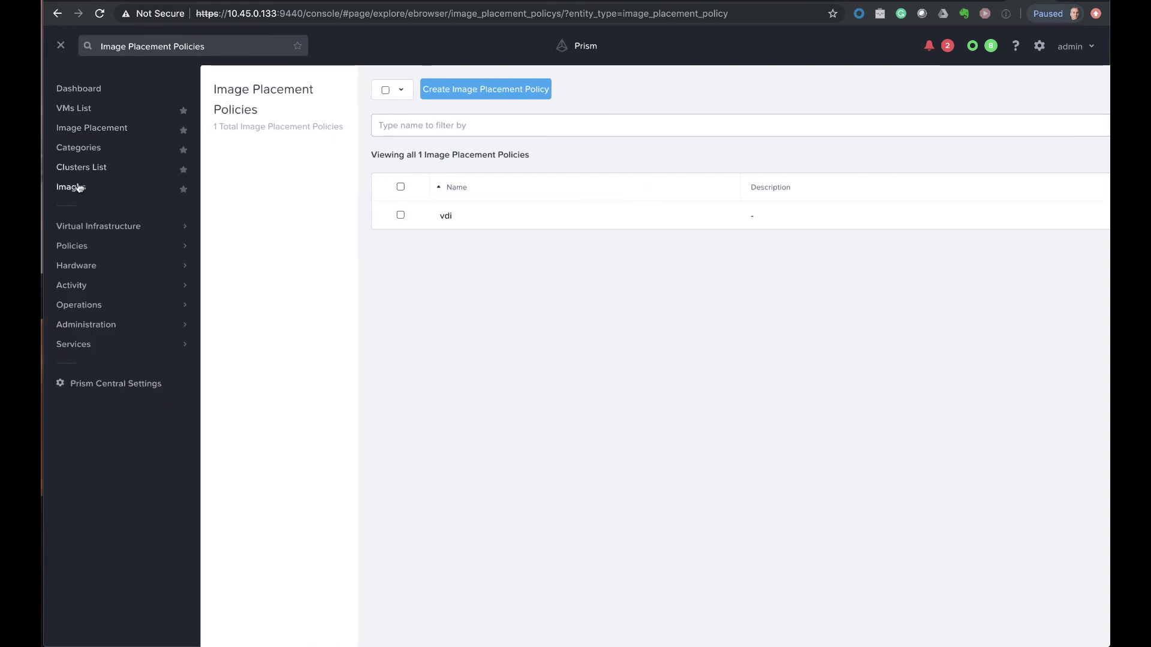
left_click(78, 187)
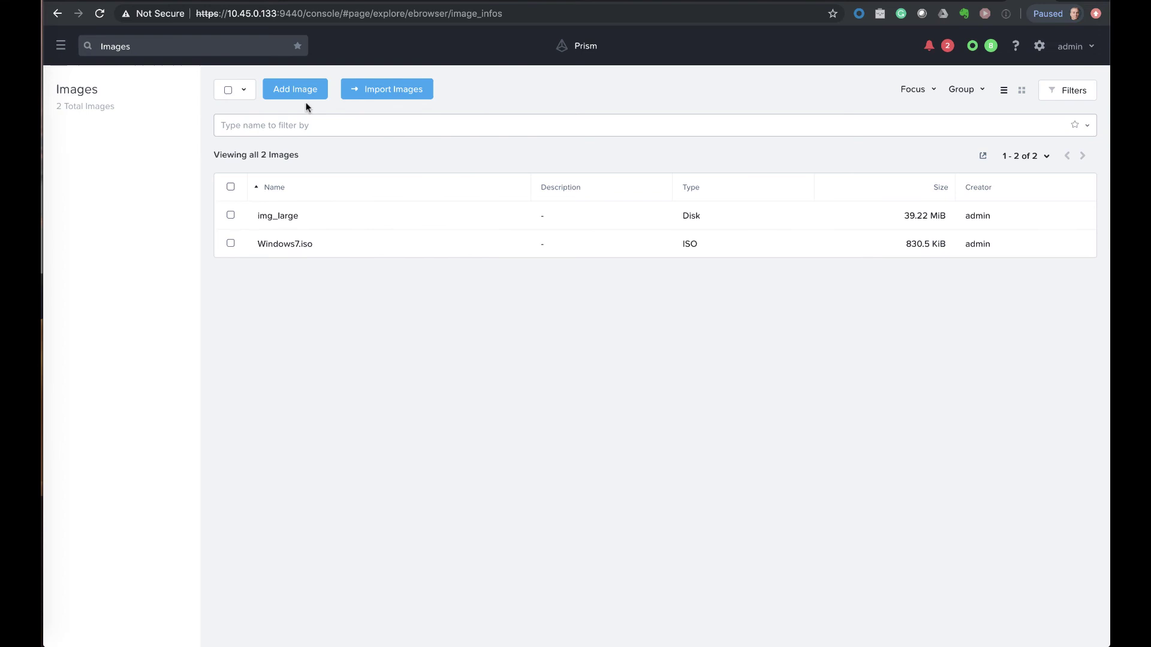
Add the local file Windows10.iso as a new image in category vdi:images and save it
left_click(303, 93)
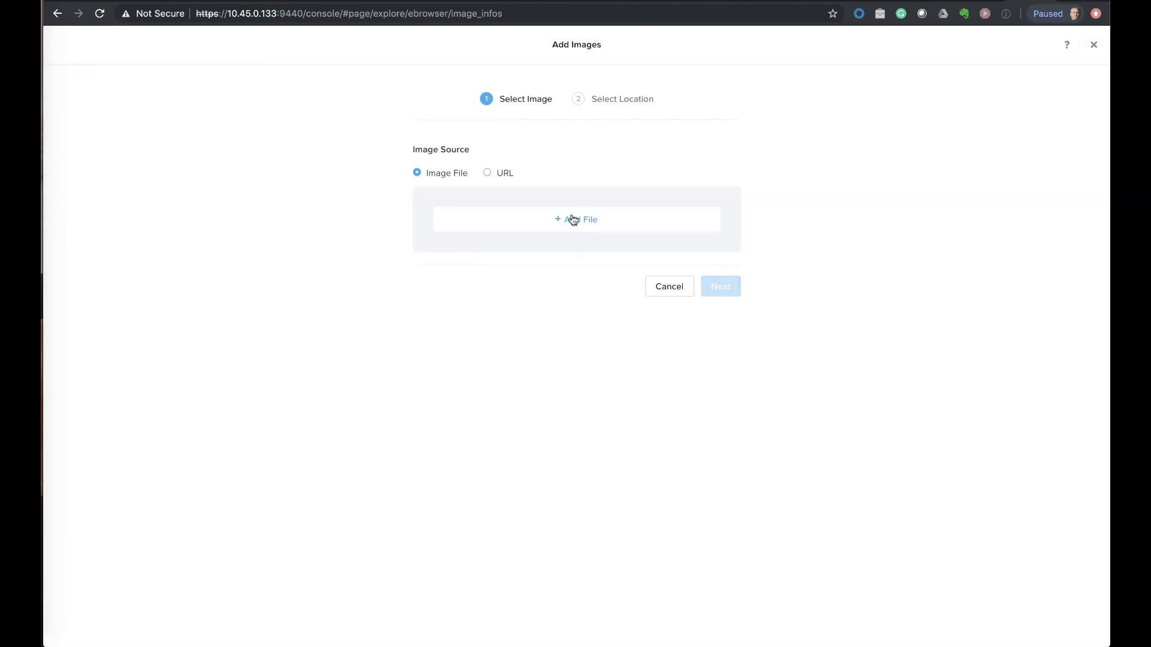
left_click(572, 220)
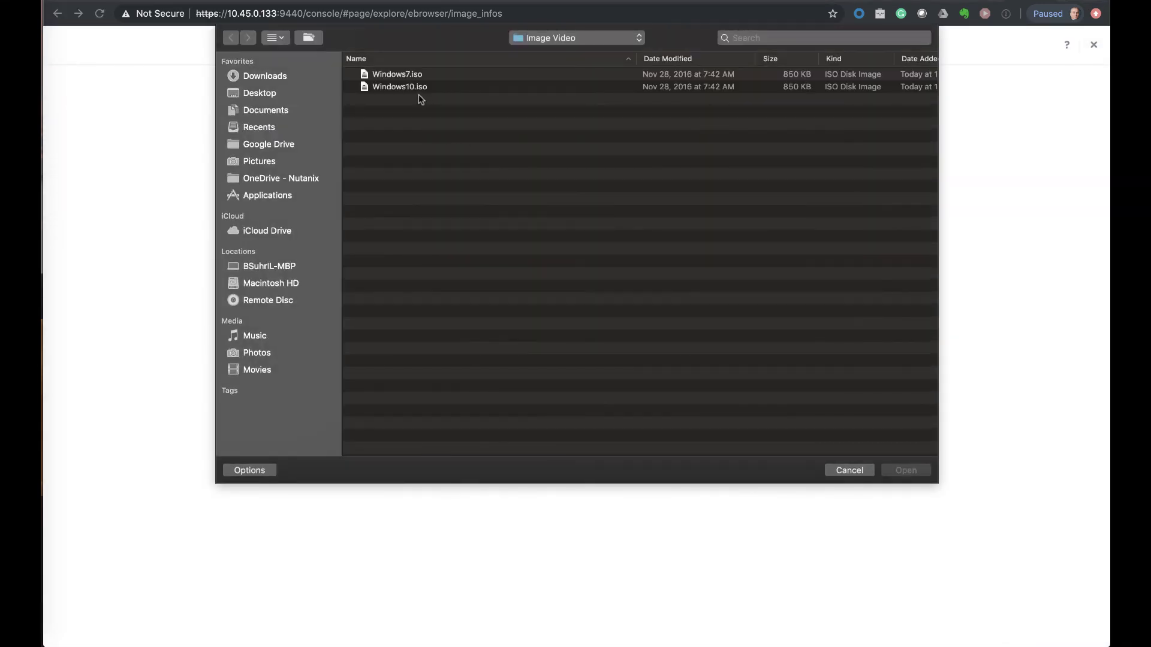
double_click(412, 88)
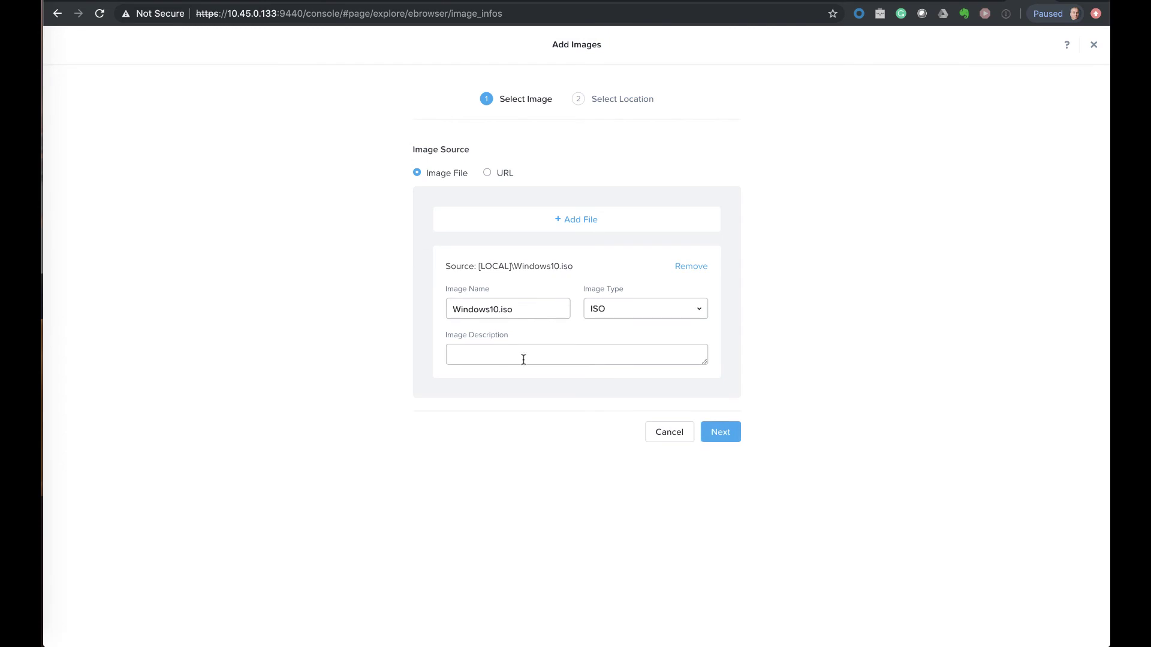
left_click(720, 431)
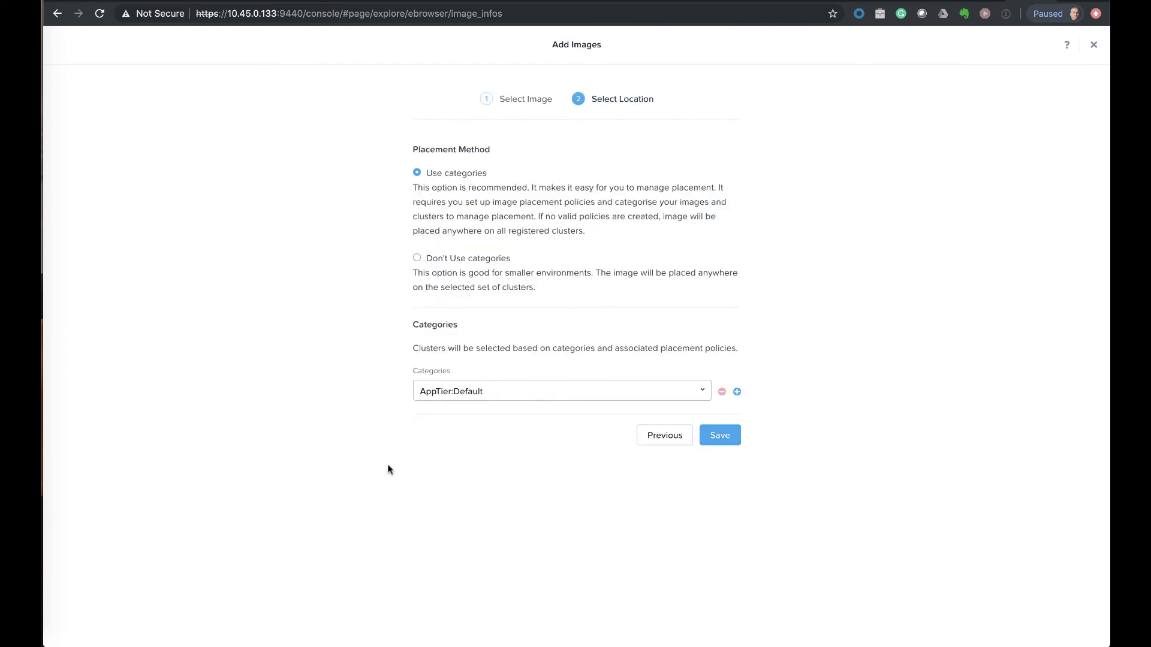
double_click(426, 394)
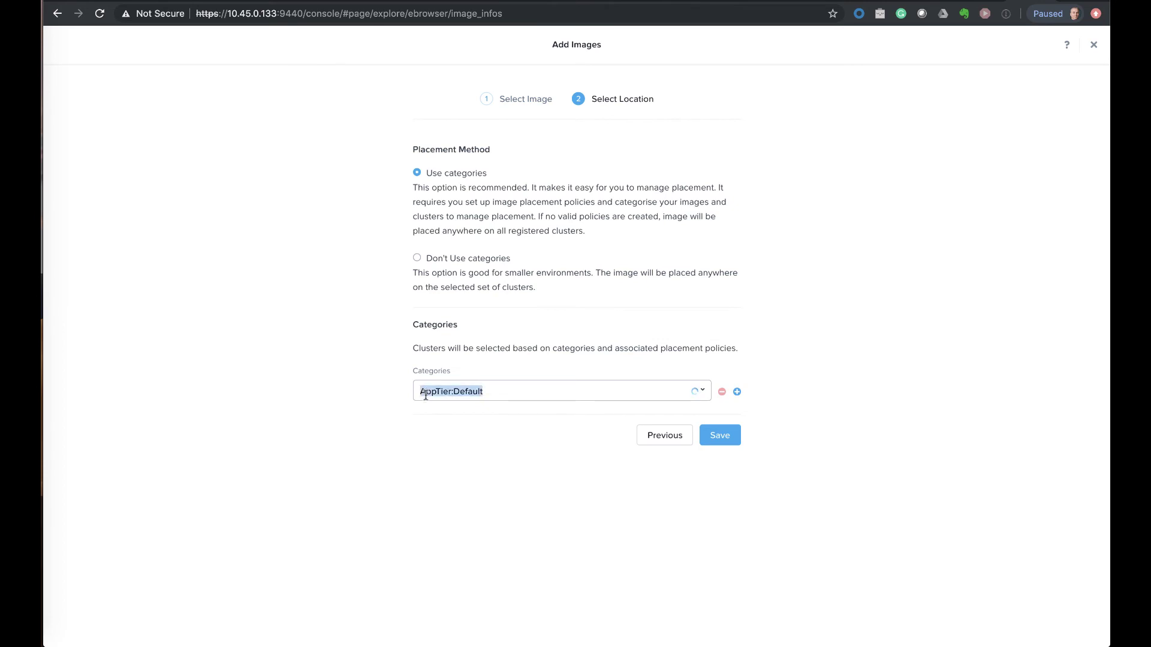
type("vdi")
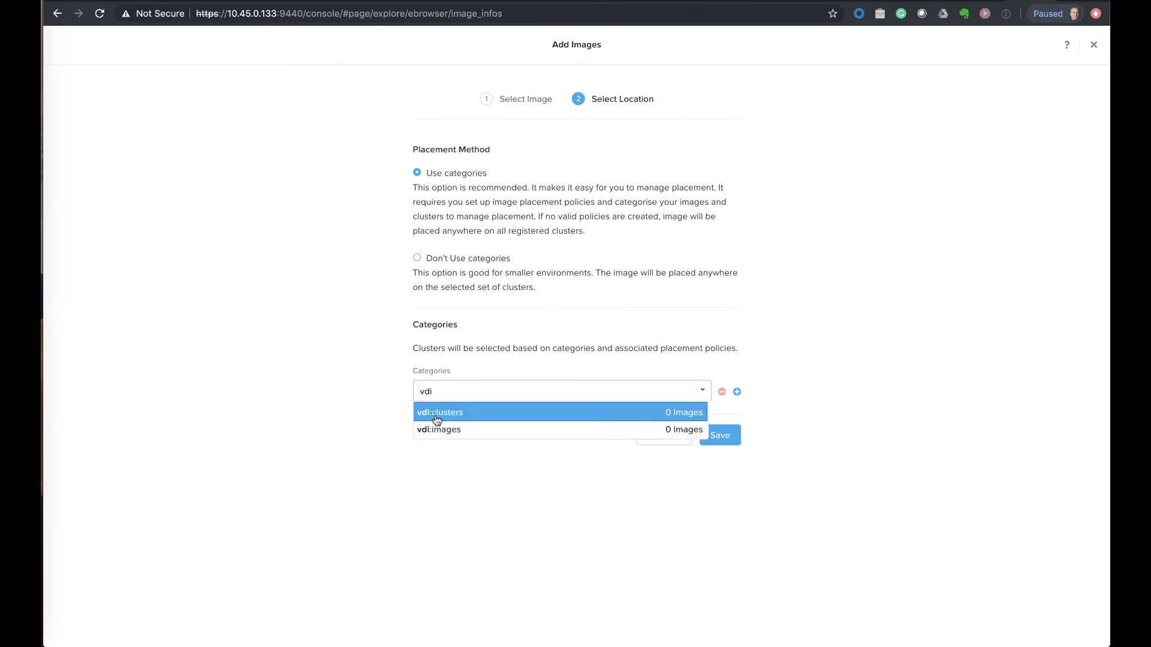
left_click(444, 429)
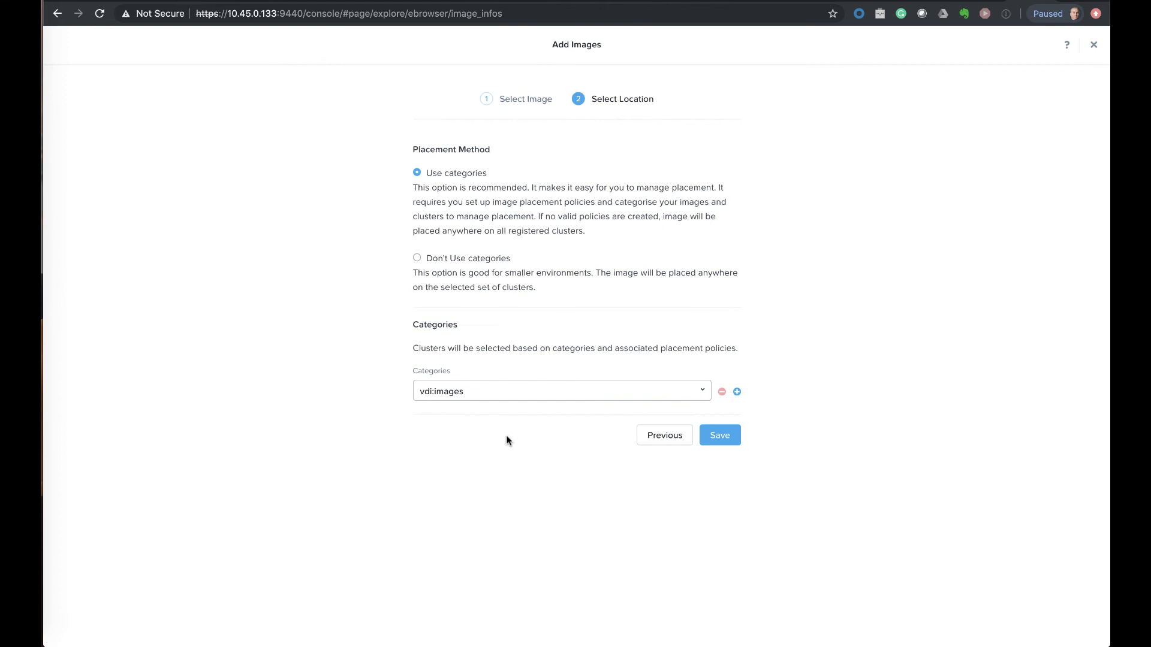
left_click(722, 438)
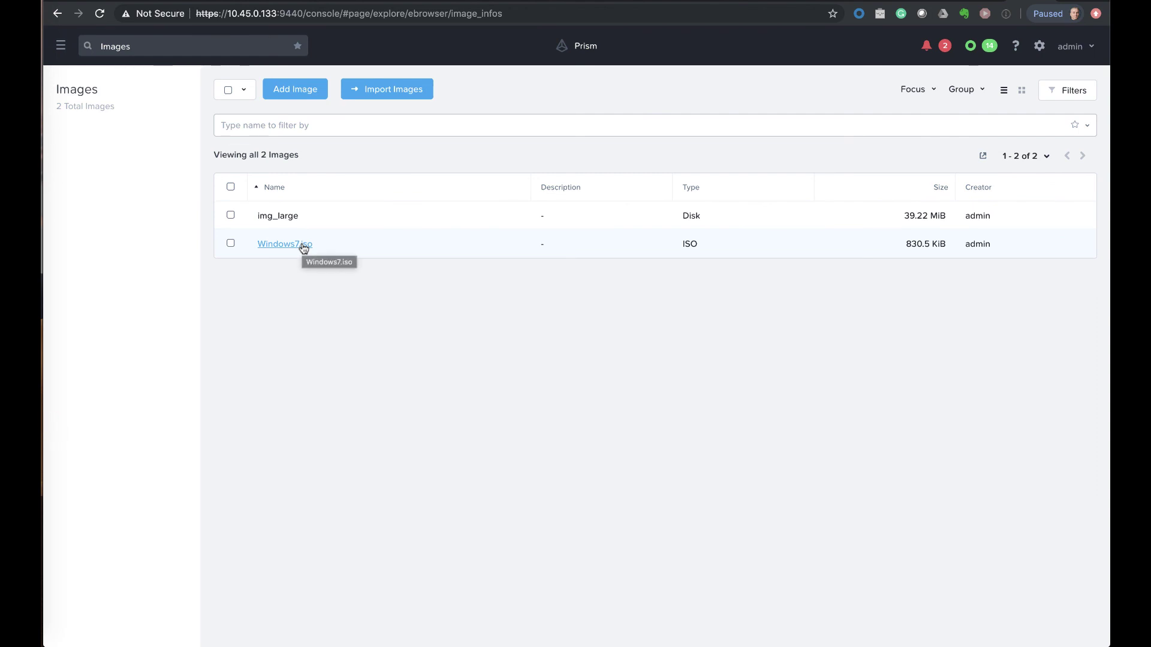
Assign the vdi:images category to Windows7.iso through Manage Categories
left_click(230, 245)
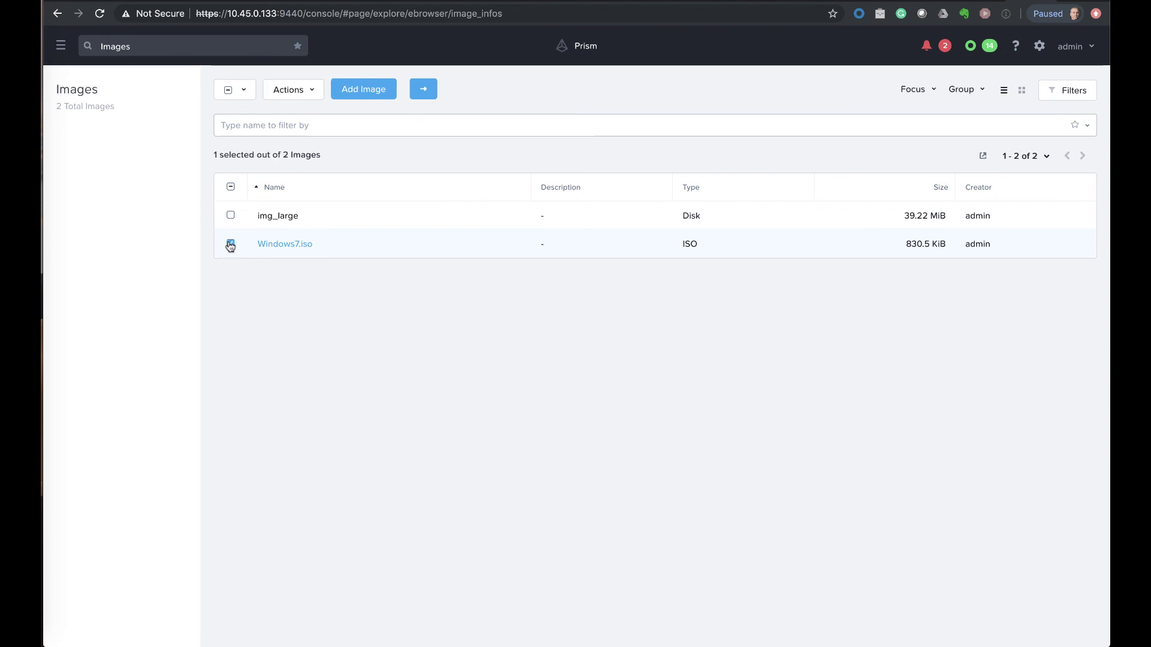
left_click(312, 91)
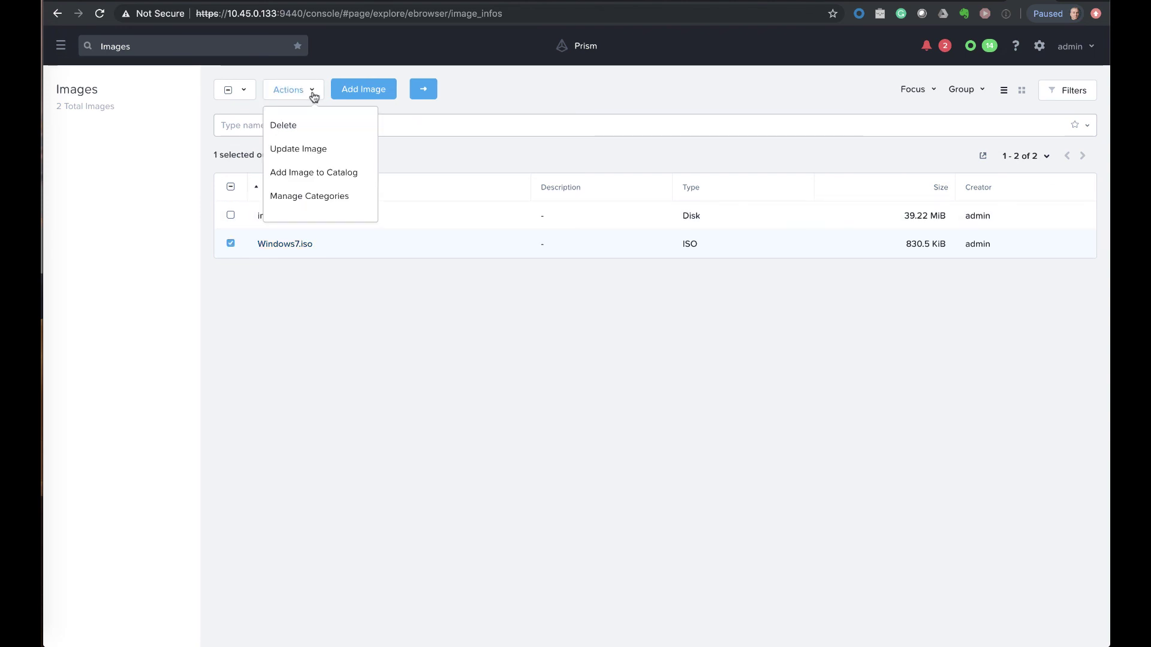
left_click(329, 197)
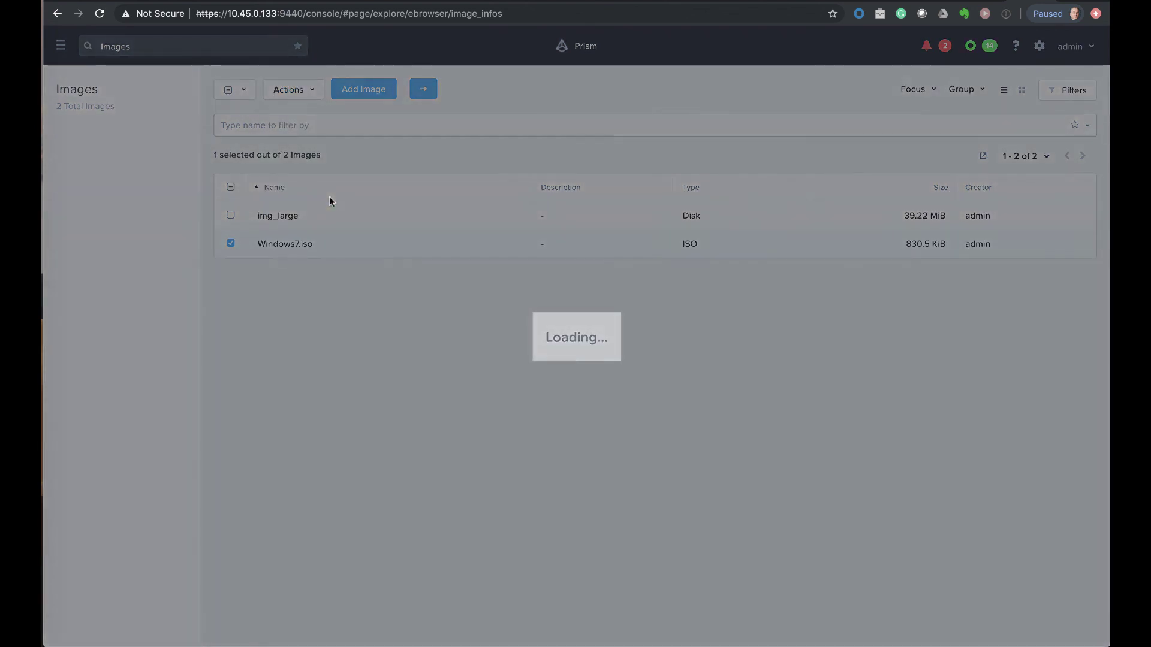
left_click(358, 121)
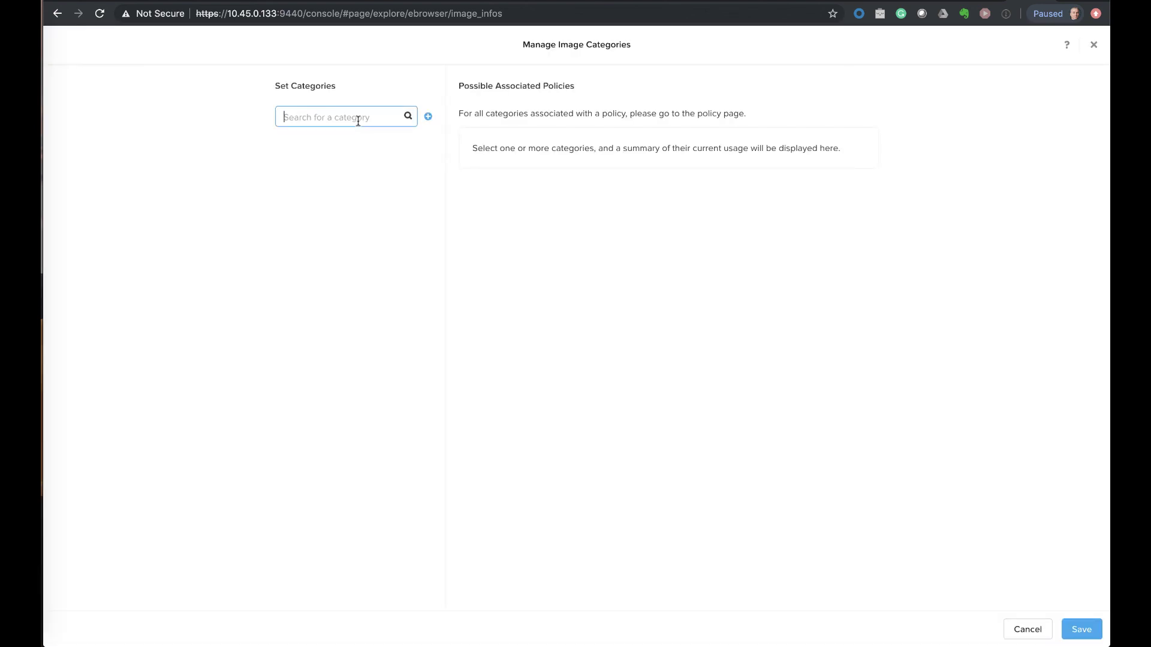
type("vdi")
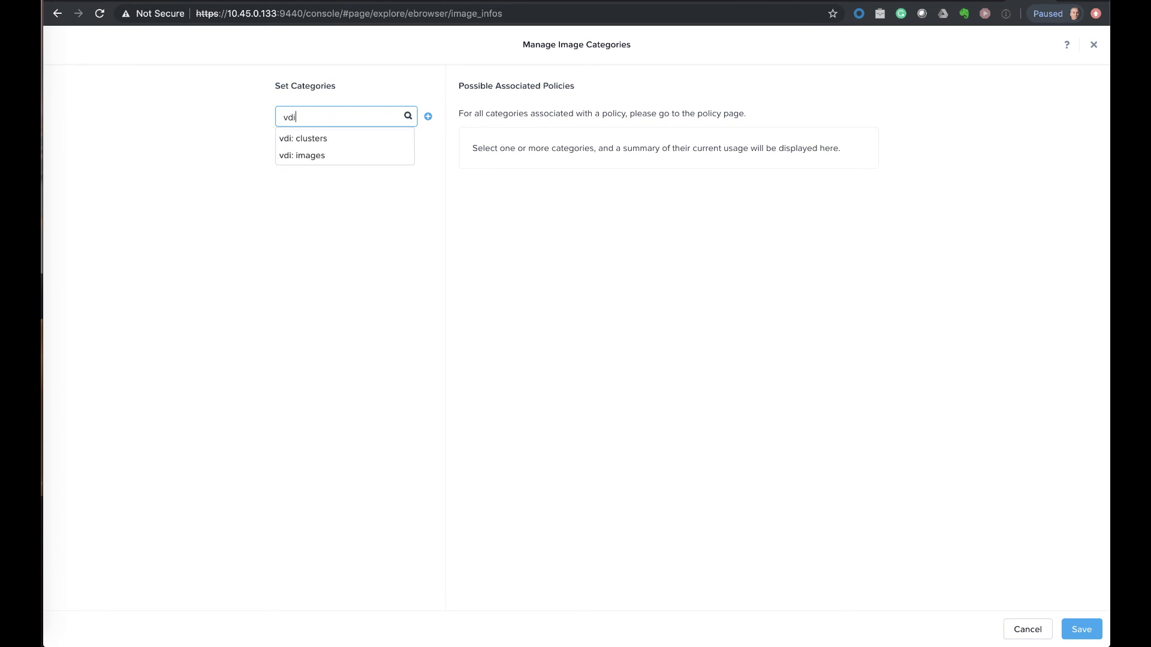
left_click(330, 155)
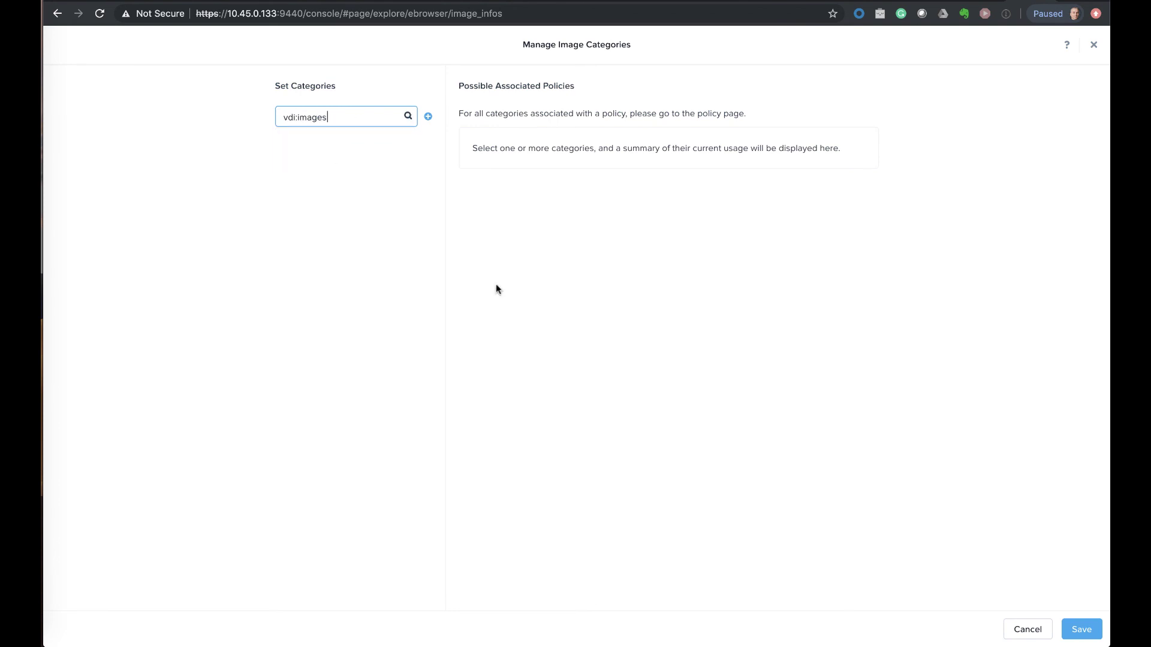
left_click(1080, 625)
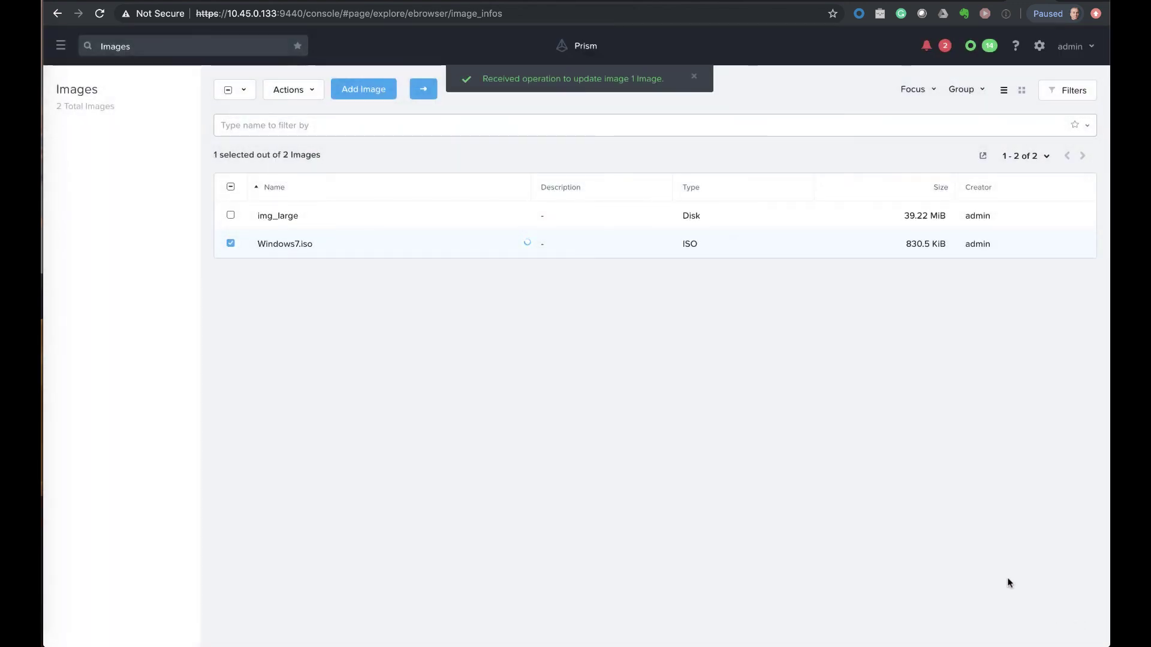